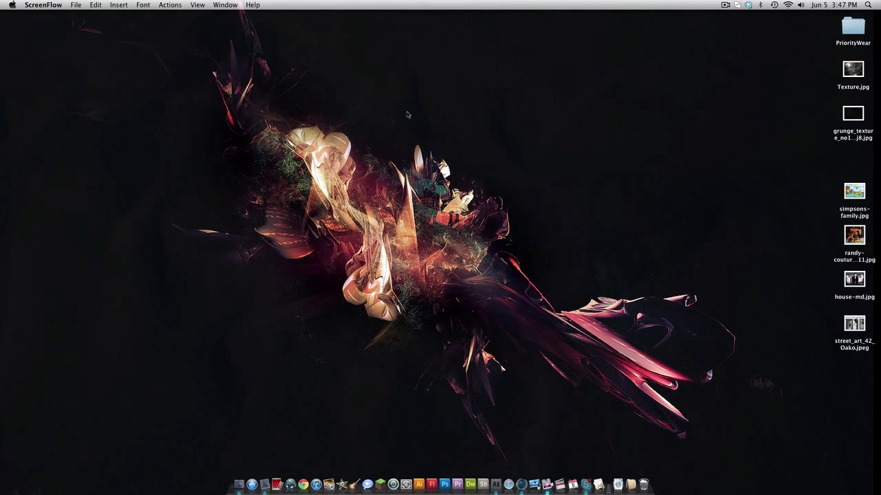
- Switch to After Effects and create a 1280 x 720 composition with the HDV/HDTV 720 29.97 preset and a 0;00;17;16 duration
left_click(492, 467)
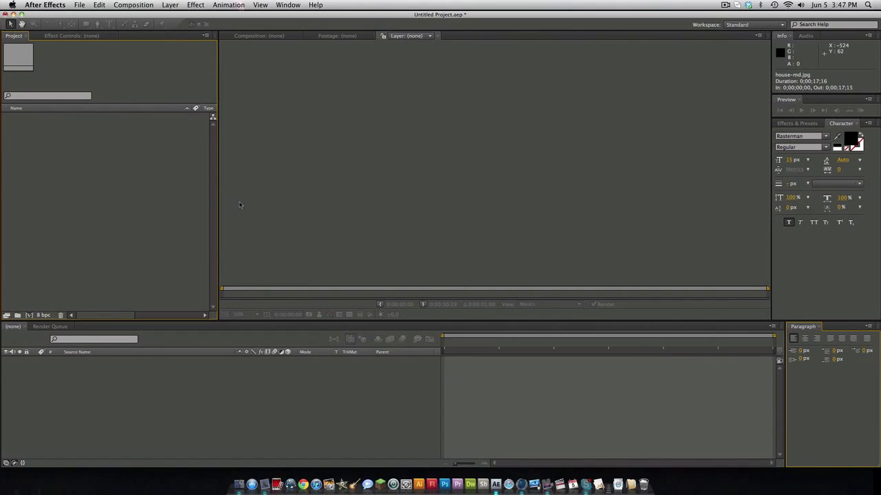
left_click(29, 315)
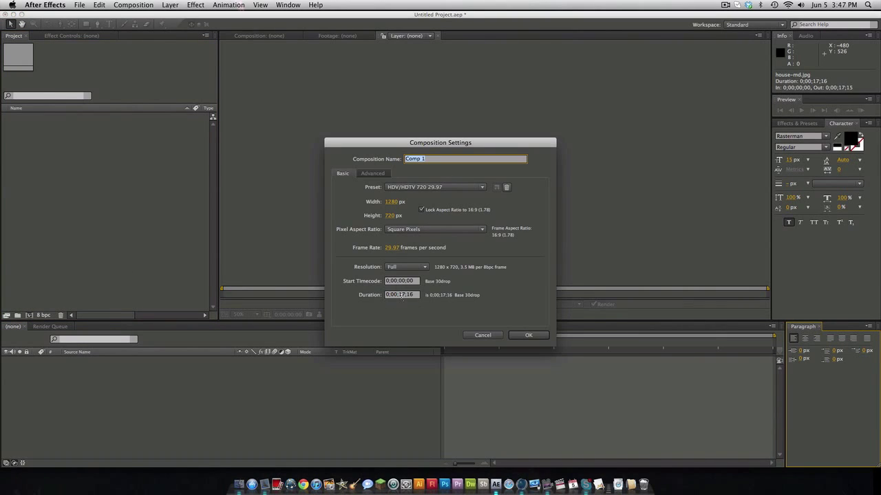
left_click(402, 295)
left_click(474, 311)
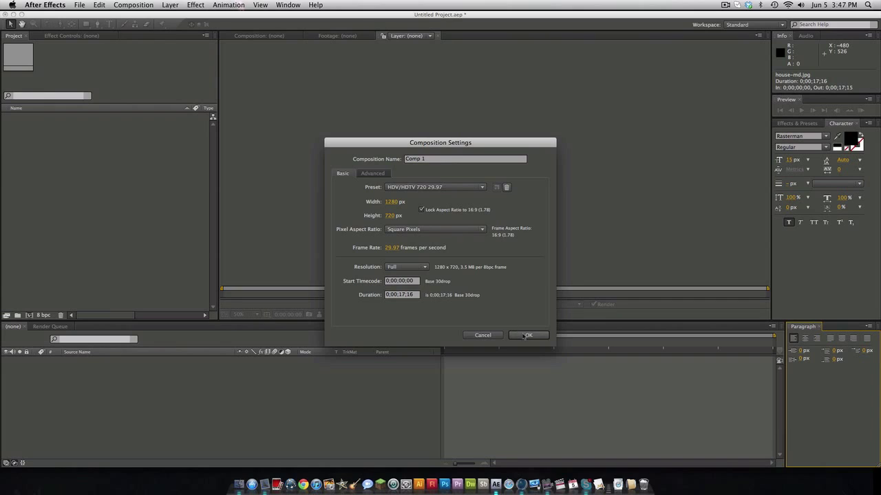
left_click(526, 336)
- Import simpsons-family.jpg, house-md.jpg, street_art_42_Oako.jpeg and randy-couture-gabriel-gonzaga-ufc74-11.jpg from the Desktop as footage
left_click(69, 260)
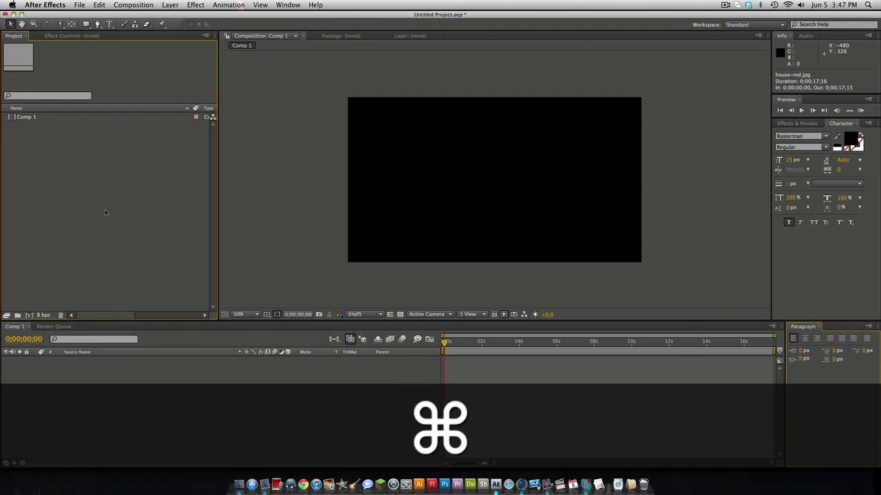
key("super+i")
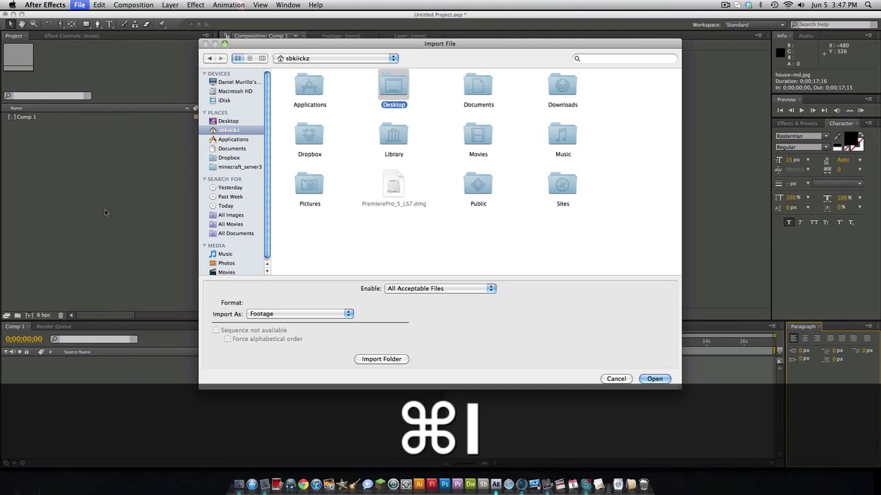
left_click(227, 121)
left_click(309, 137)
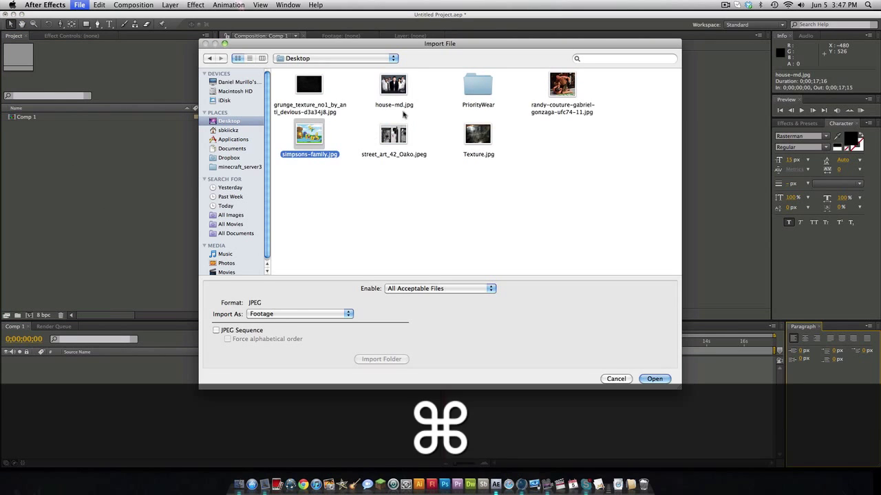
left_click(394, 89, "super")
left_click(394, 139, "super")
left_click(553, 92, "super")
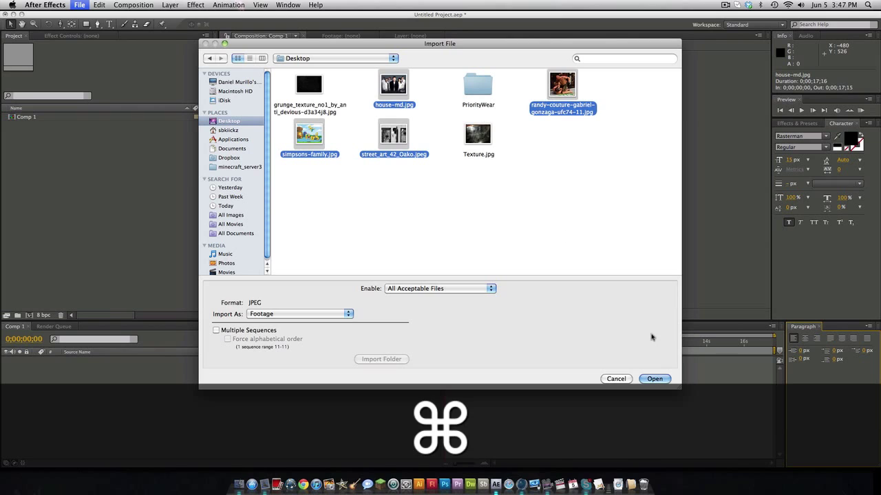
left_click(654, 378)
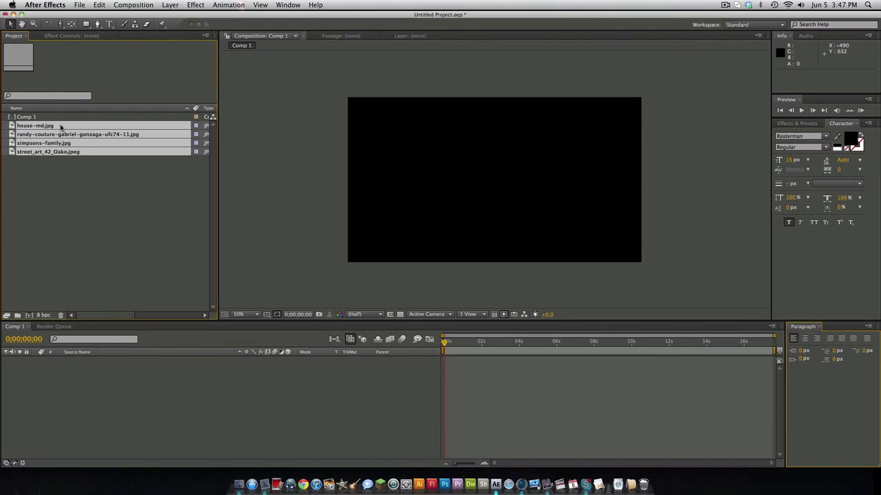
- Add the four imported images to the Comp 1 timeline and make all four layers 3D
left_click_drag(60, 127, 92, 369)
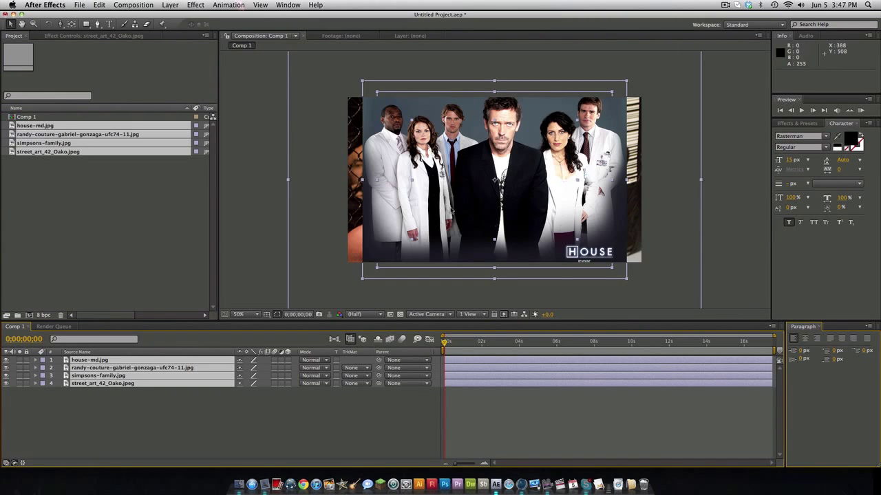
key("comma")
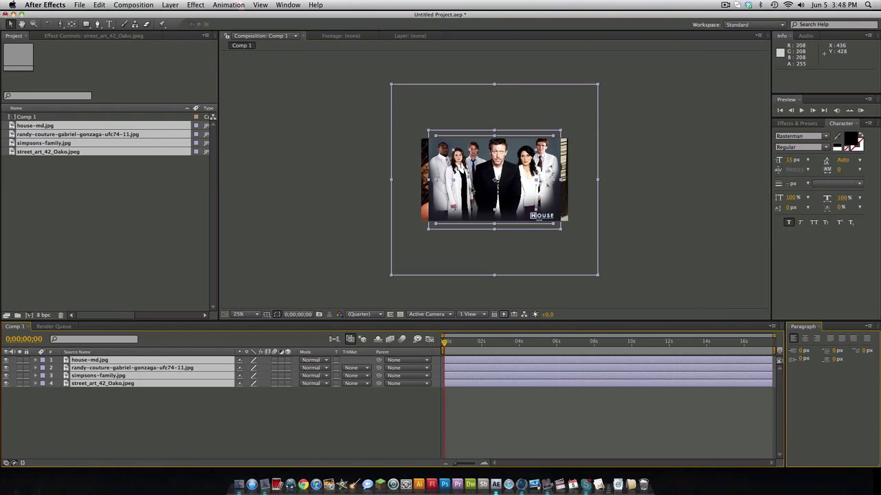
key("period")
key("comma")
left_click_drag(72, 174, 41, 128)
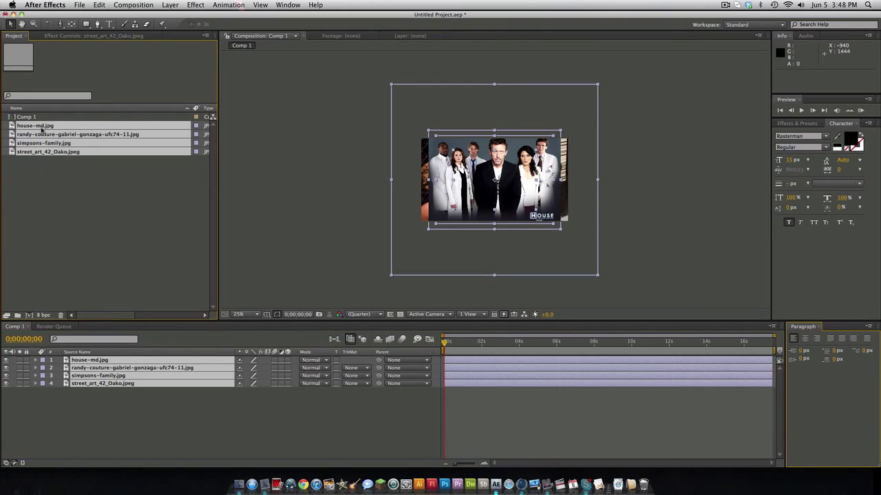
left_click_drag(178, 430, 77, 358)
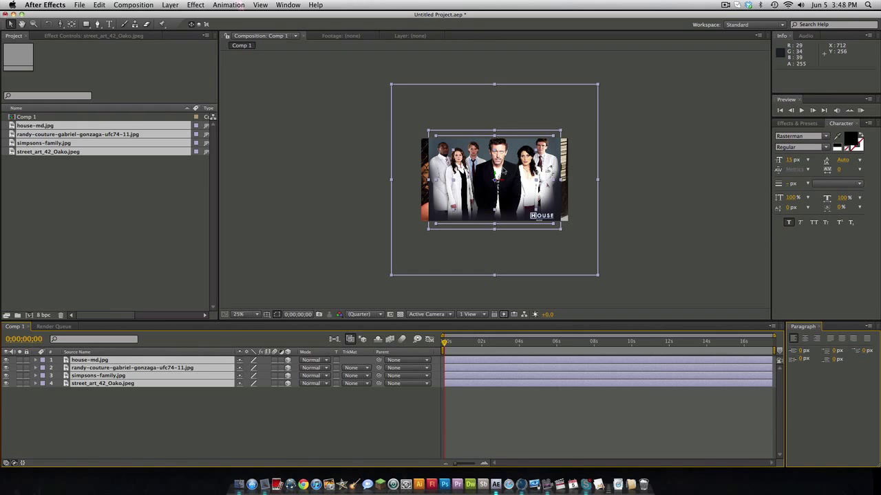
- Try X rotation 61°, Y rotation 35°, Z rotation -11° and Y orientation 152° on all four layers, and undo these changes
key("r")
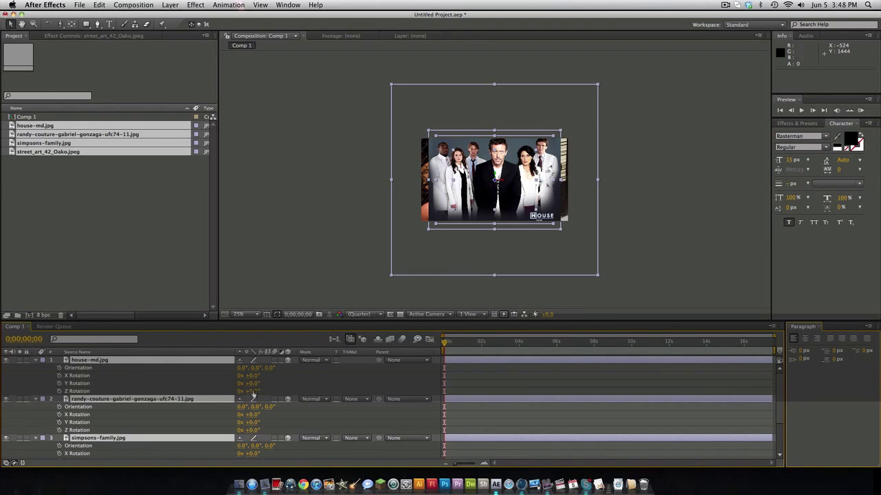
left_click_drag(249, 392, 233, 374)
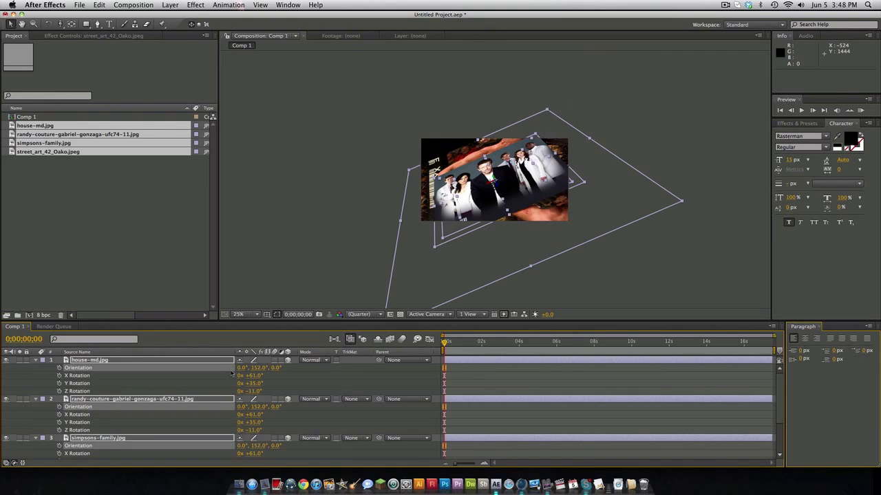
key("super+z")
key("super+z")
key("super+z")
key("super+z")
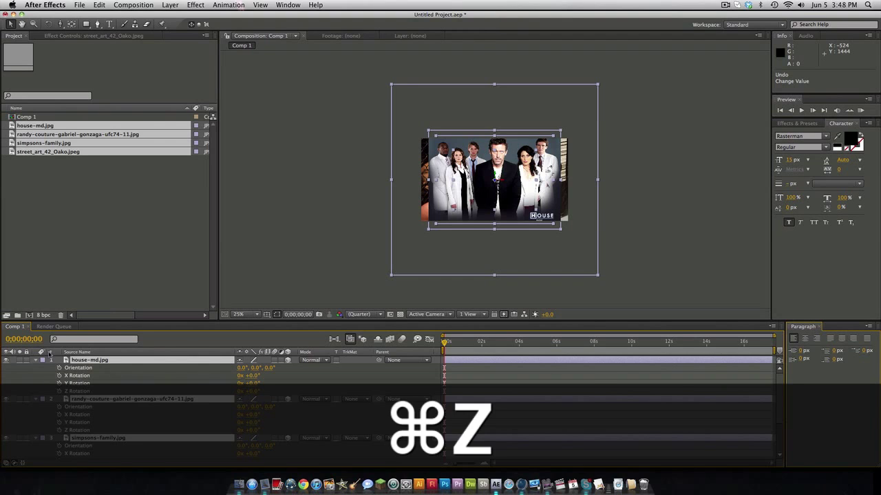
key("r")
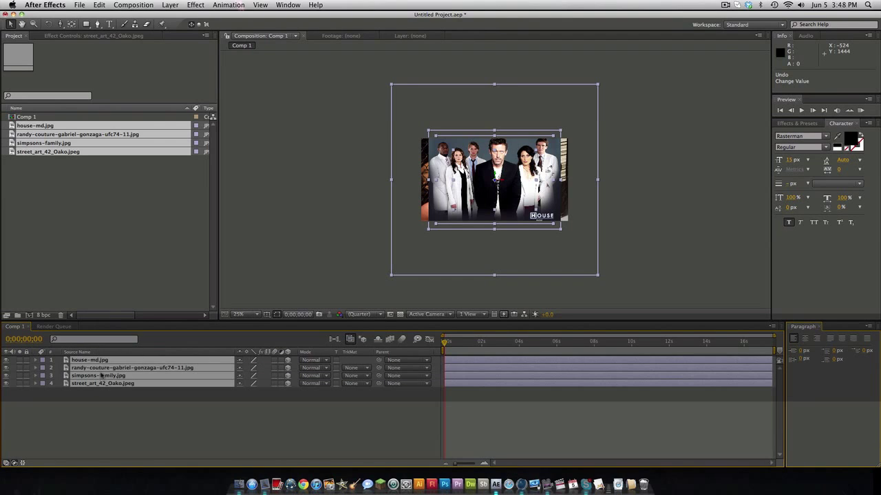
key("r")
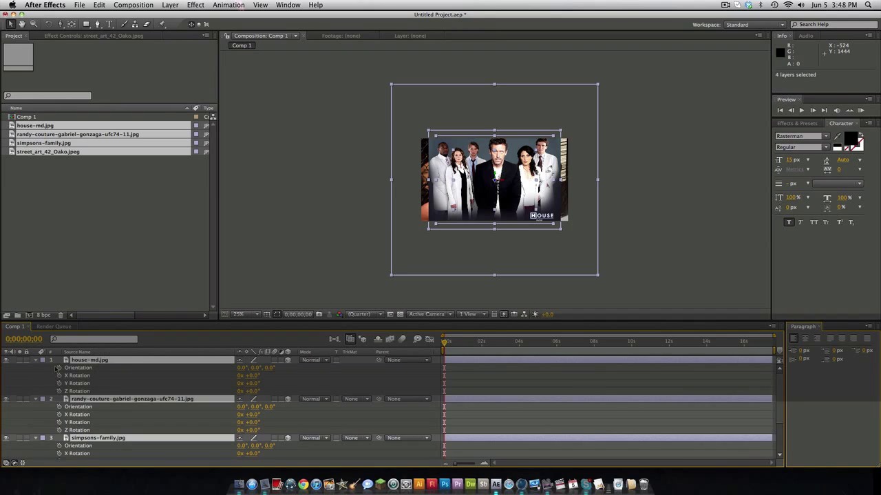
key("r")
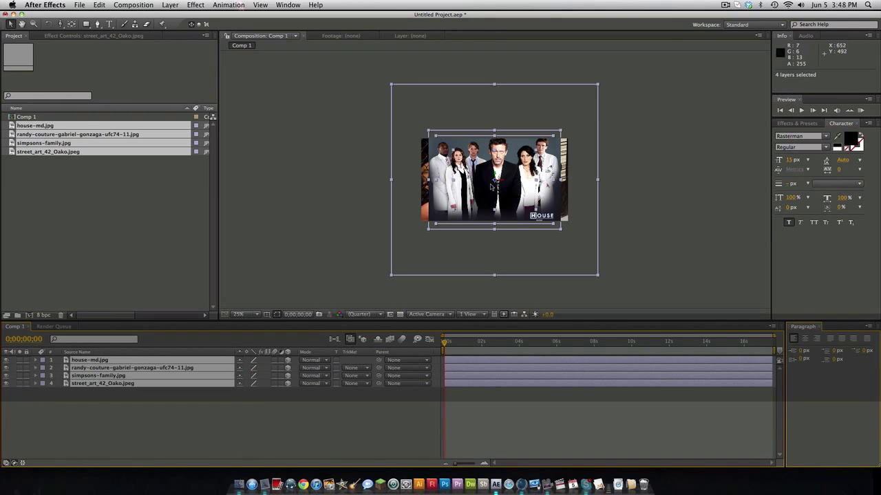
- Shift all four layers slightly to the right, and move the street_art_42_Oako.jpeg layer further right to about X 1032, Y 366
key("period")
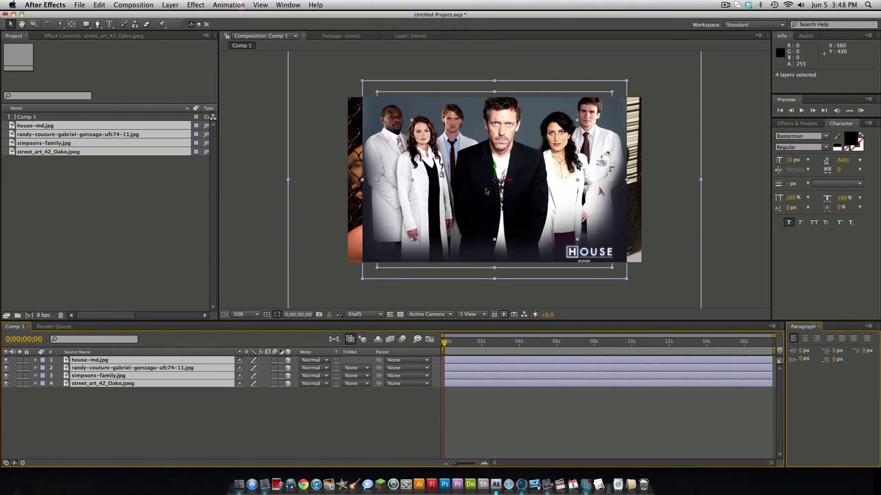
mouse_move(494, 200)
left_mouse_down()
mouse_move(533, 201)
mouse_move(507, 200)
left_mouse_up()
left_click(102, 396)
left_click(102, 383)
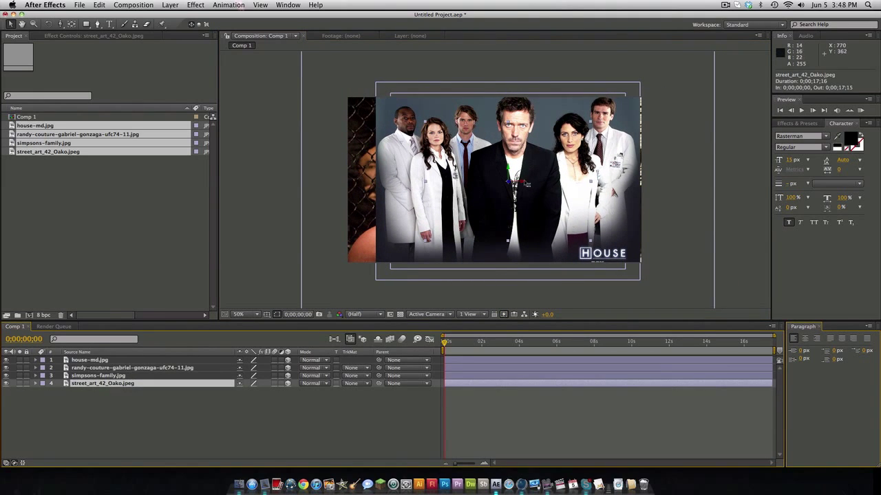
left_click_drag(572, 181, 596, 182)
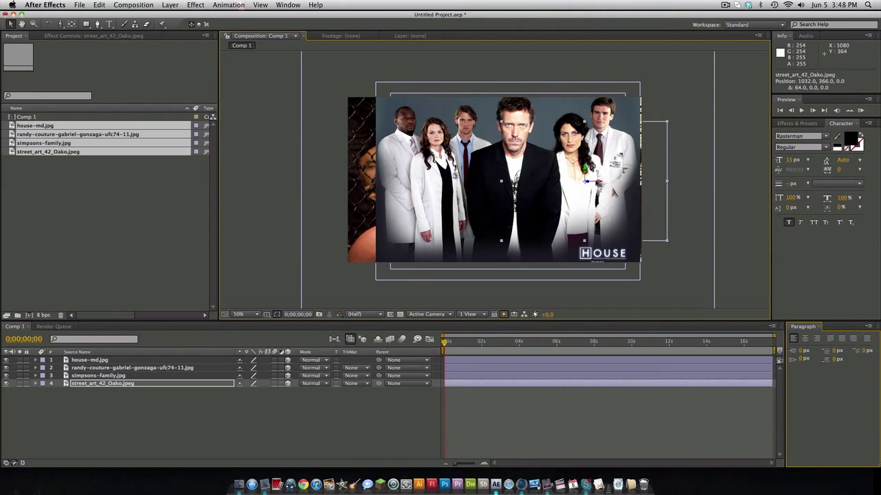
- Move the simpsons-family.jpg layer to about X 392, Y 172 and the randy-couture layer to about X 460, Y 902
left_click(103, 375)
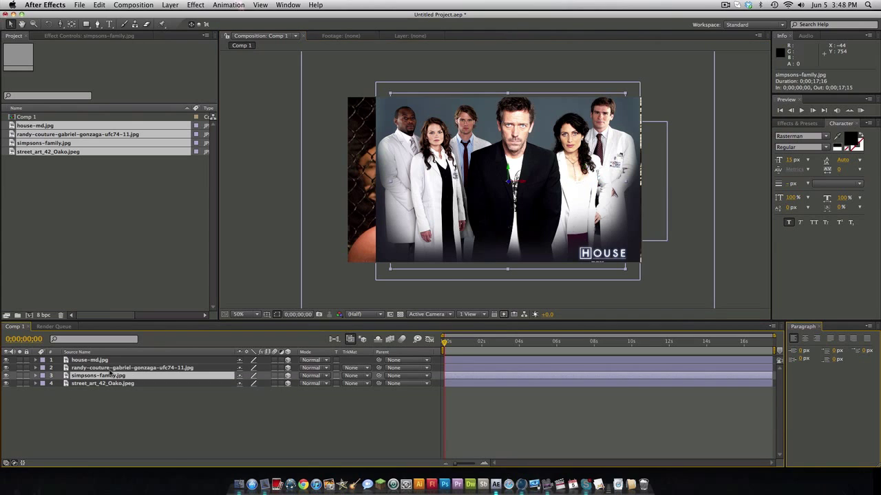
left_click_drag(521, 183, 439, 125)
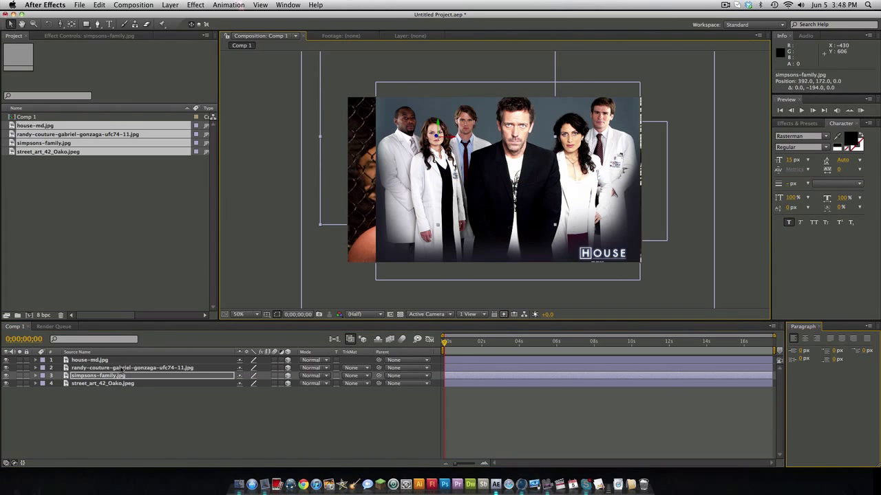
left_click(122, 368)
left_click_drag(508, 169, 454, 287)
- Move the house-md.jpg layer up and to the right, to about X 862, Y 220
left_click(133, 361)
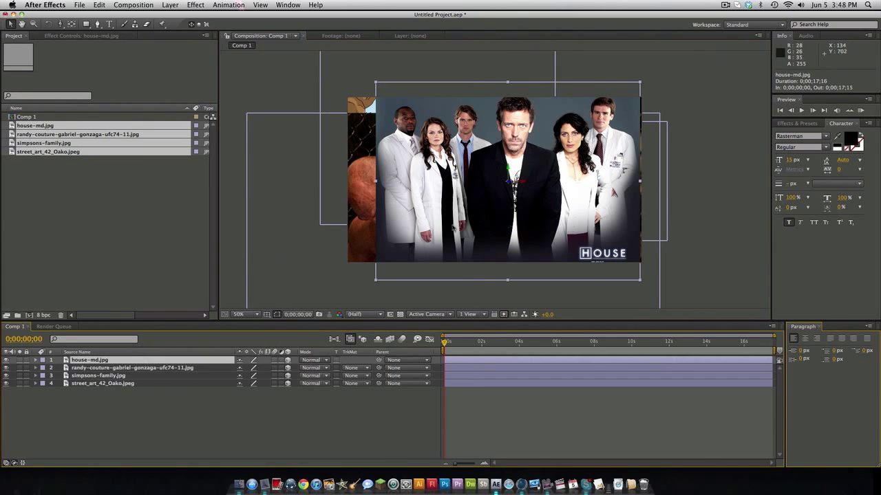
left_click_drag(480, 201, 517, 169)
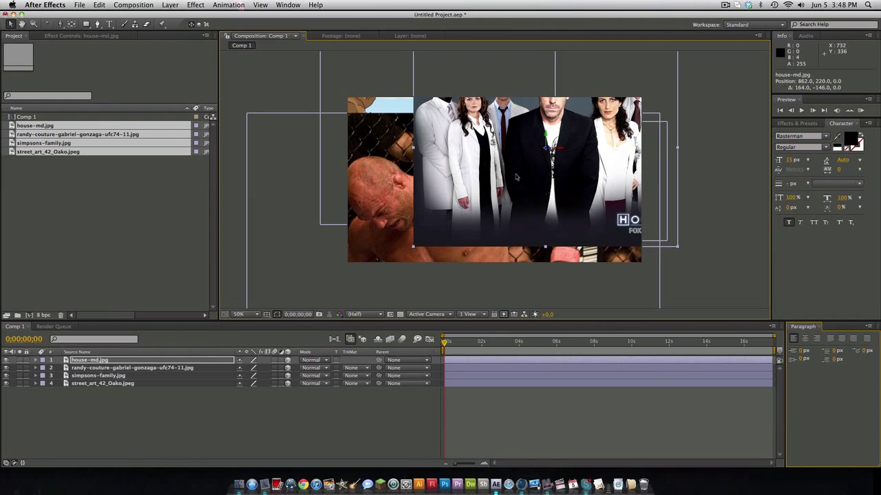
scroll(446, 221, "down", 3)
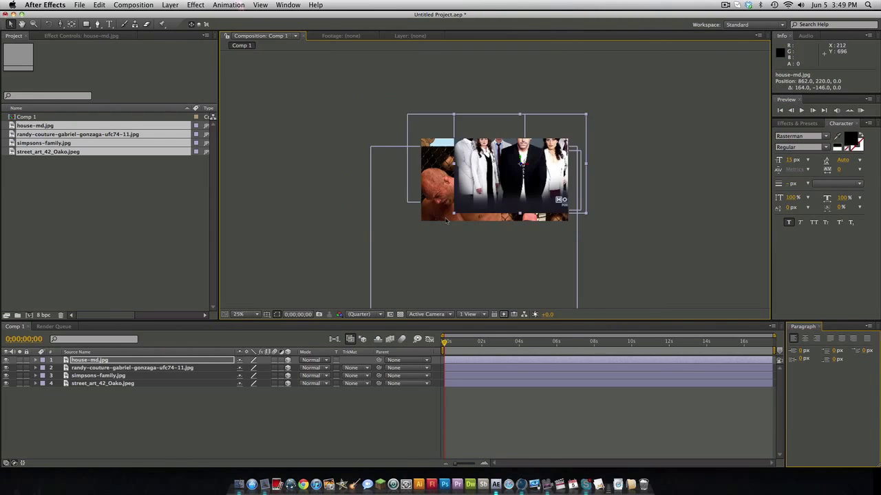
scroll(446, 221, "up", 1)
scroll(446, 221, "up", 1)
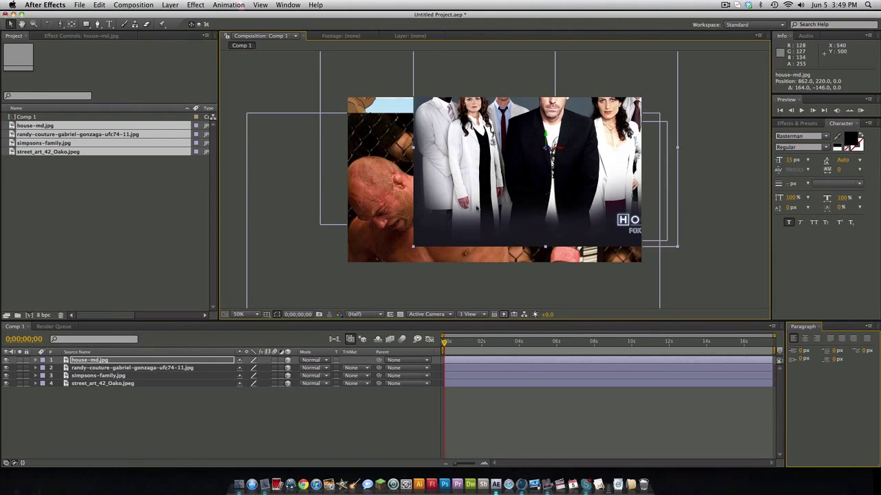
scroll(519, 182, "down", 1)
scroll(520, 182, "up", 1)
right_click(251, 352)
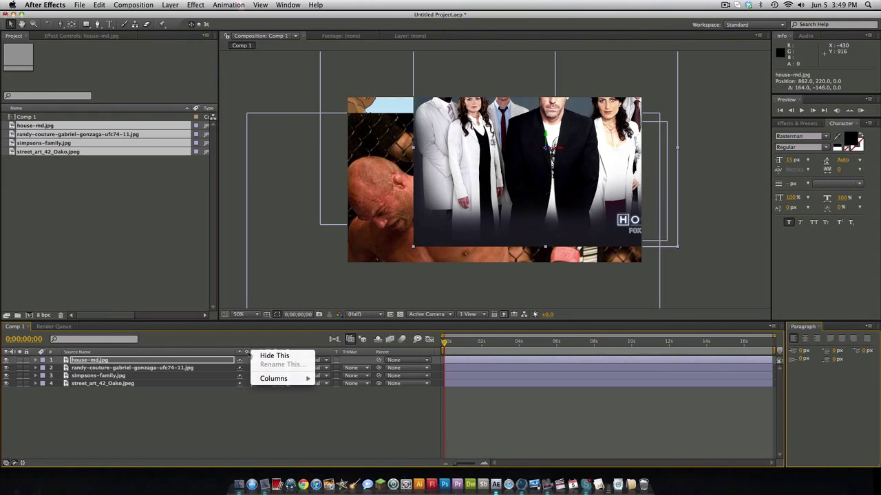
mouse_move(279, 378)
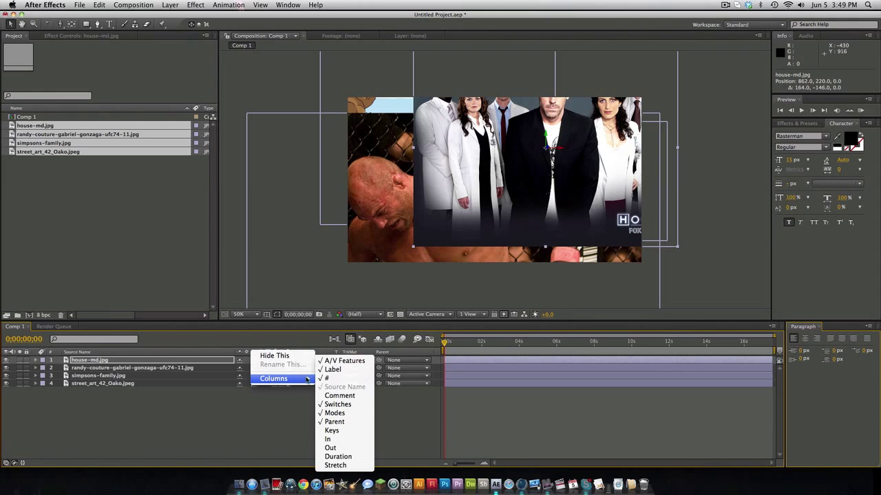
left_click(335, 413)
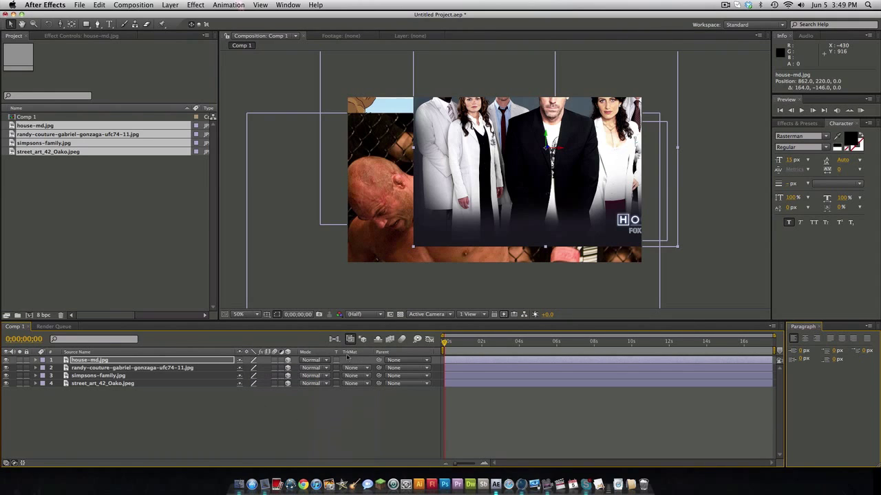
right_click(320, 352)
left_click(295, 352)
left_click(95, 200)
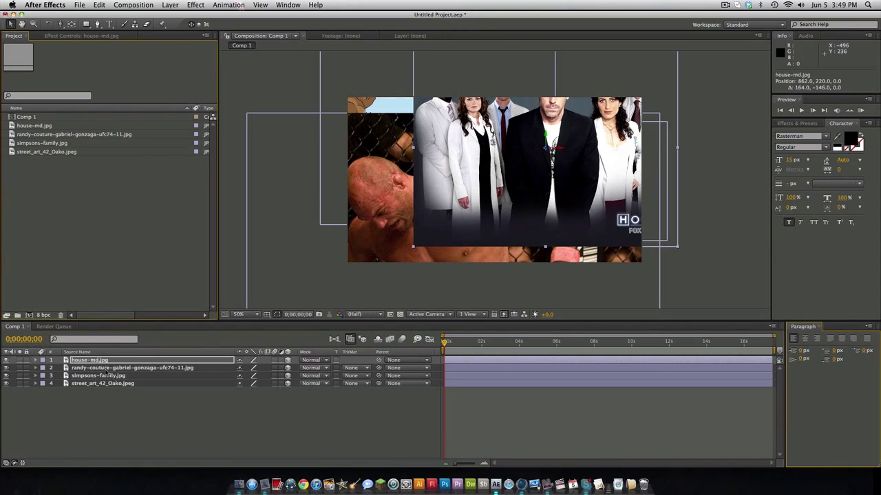
- Push the house-md.jpg layer back in depth to about Z 1985 and the randy-couture layer to about Z 8949
left_click(101, 361)
left_click_drag(548, 152, 469, 206)
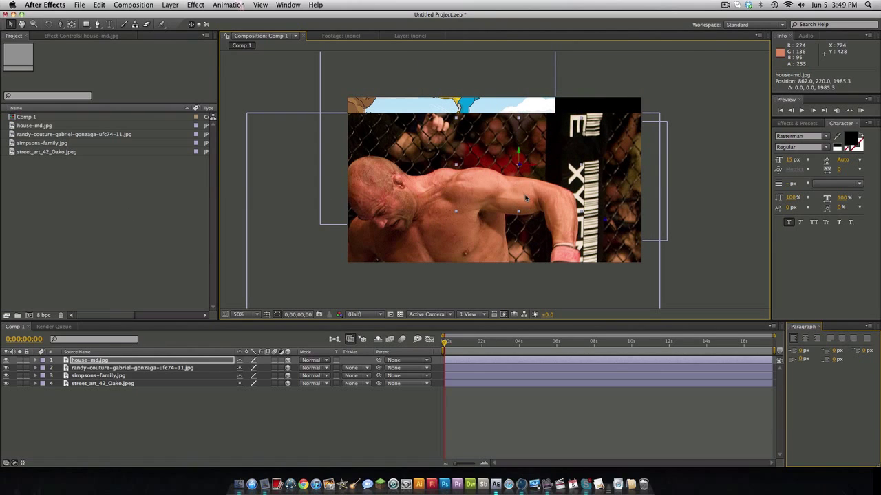
left_click(100, 368)
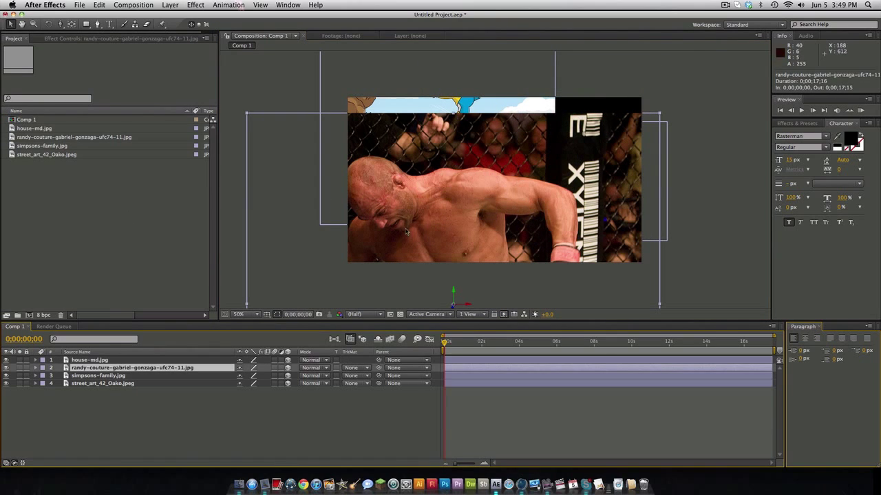
left_click_drag(454, 306, 809, 236)
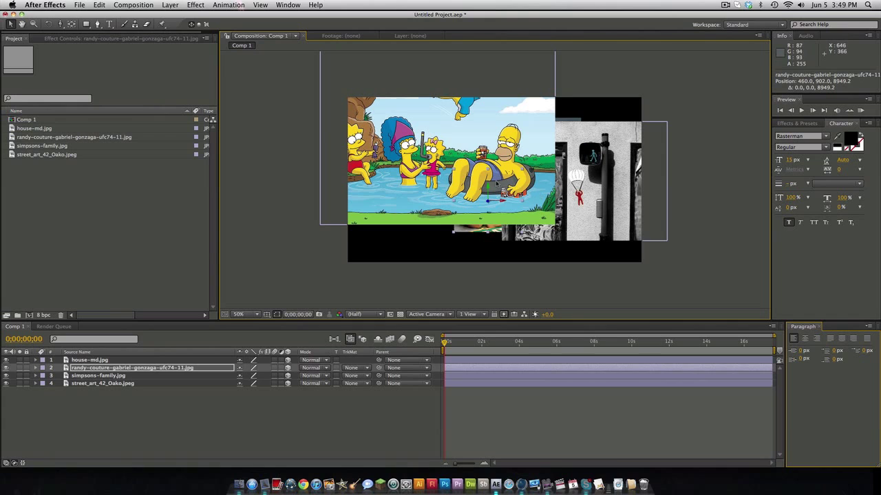
- Push the simpsons-family.jpg layer back in depth to about Z 2790 and the street_art_42_Oako.jpeg layer to about Z 2500
left_click(497, 184)
left_click_drag(438, 136, 546, 154)
left_click(592, 186)
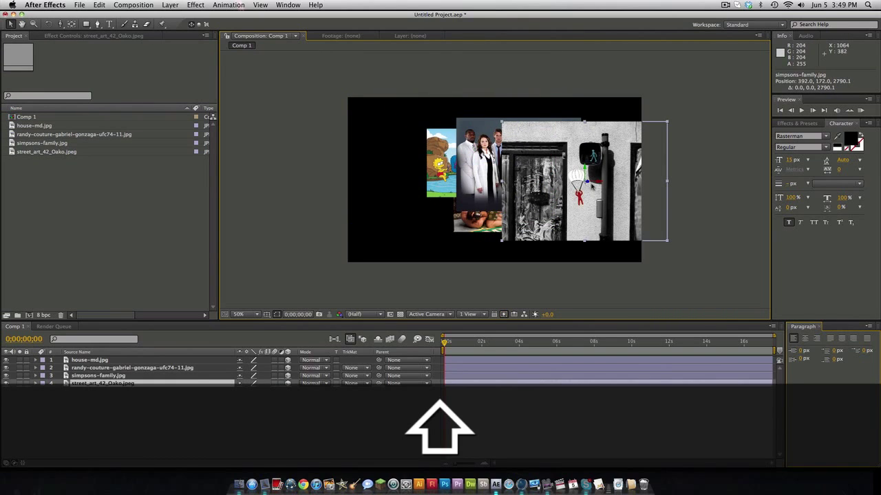
left_click_drag(591, 186, 528, 176)
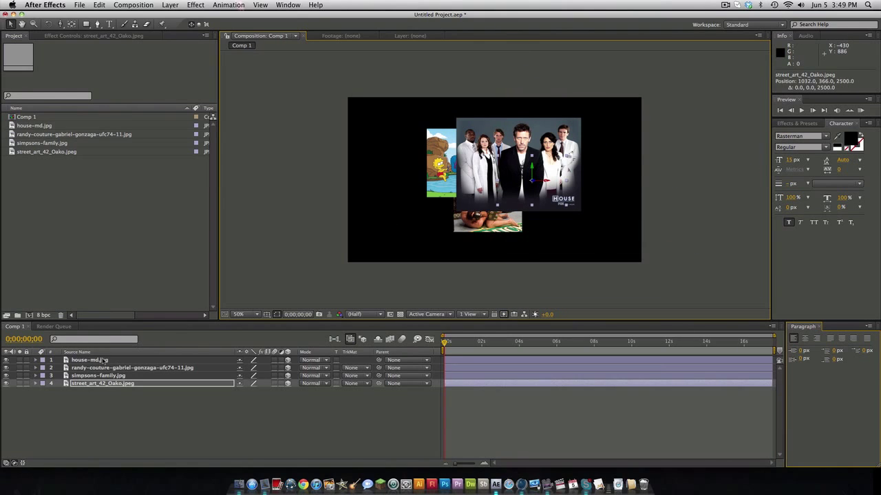
- Move the house-md.jpg layer right to about X 1372 and the randy-couture layer left to about X -1482
left_click(89, 359)
left_click_drag(547, 165, 651, 168)
left_click(501, 216)
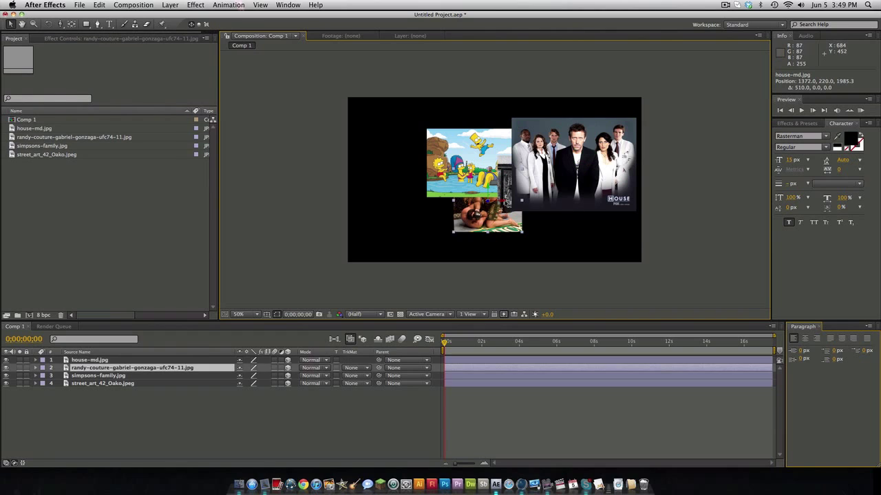
left_click_drag(508, 204, 434, 202)
- Move the simpsons-family.jpg layer up and to the left, to about X 254, Y 62
left_click(479, 169)
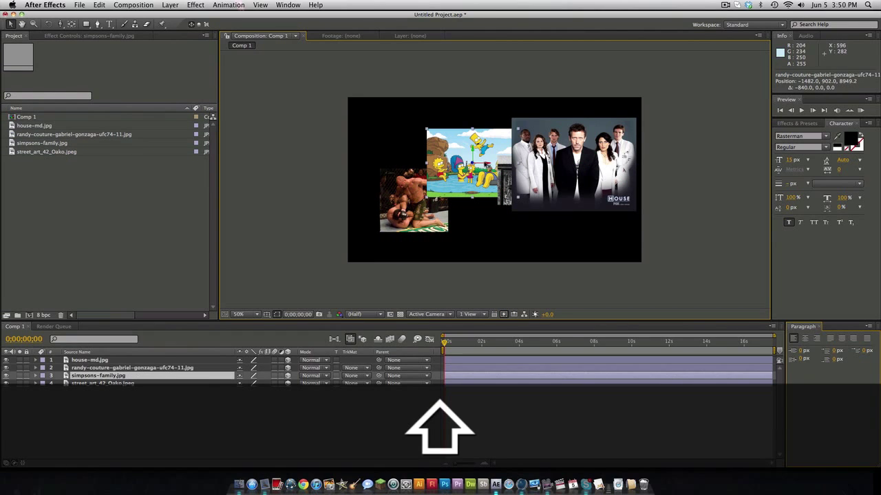
left_click_drag(485, 164, 463, 138)
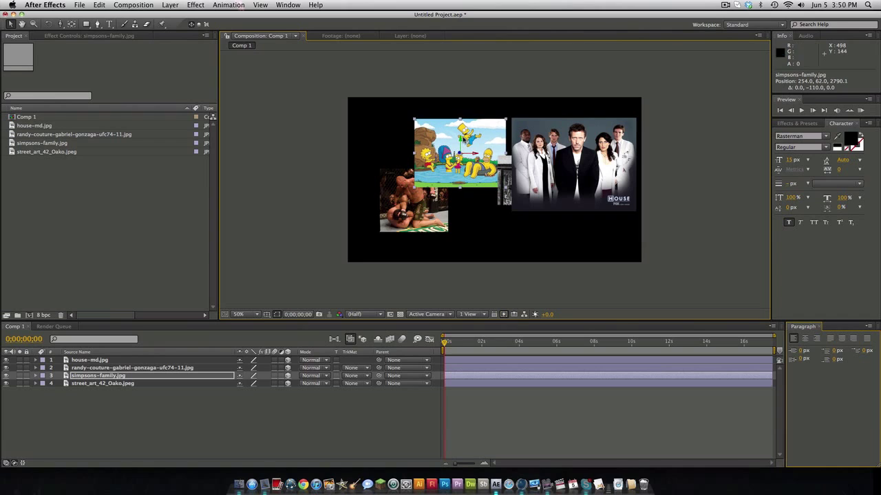
- Push the randy-couture layer further back in depth and the street_art_42_Oako.jpeg layer to about Z 10940
left_click(435, 203)
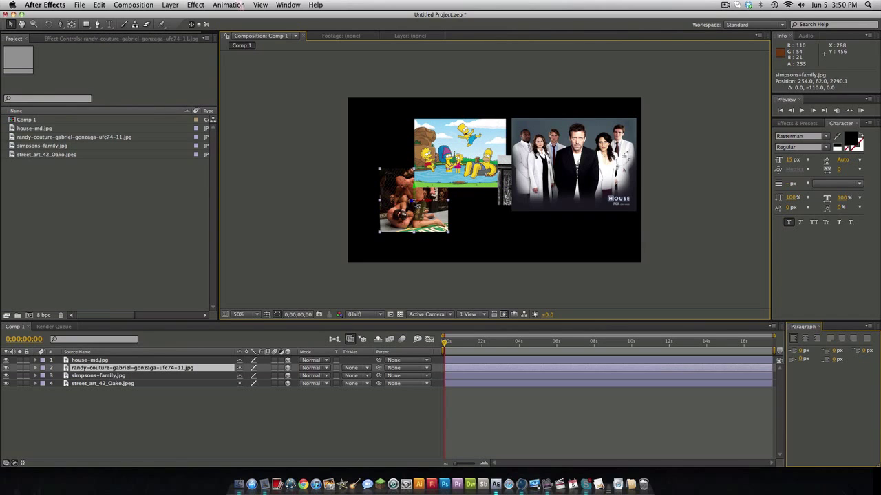
left_click_drag(416, 205, 392, 197)
left_click(502, 184)
- Push the simpsons-family.jpg layer further back and bring the house-md.jpg layer closer, to about X 1280, Z 1335
left_click(459, 165)
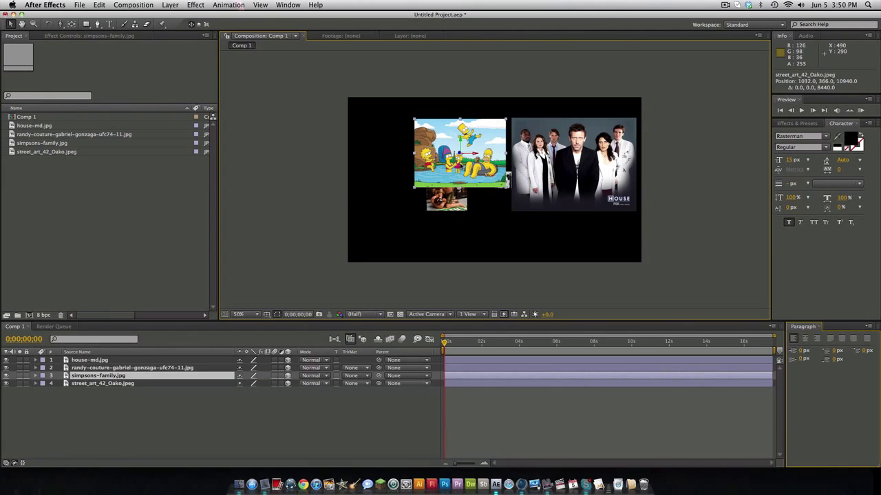
left_click_drag(460, 154, 721, 173)
left_click(577, 172)
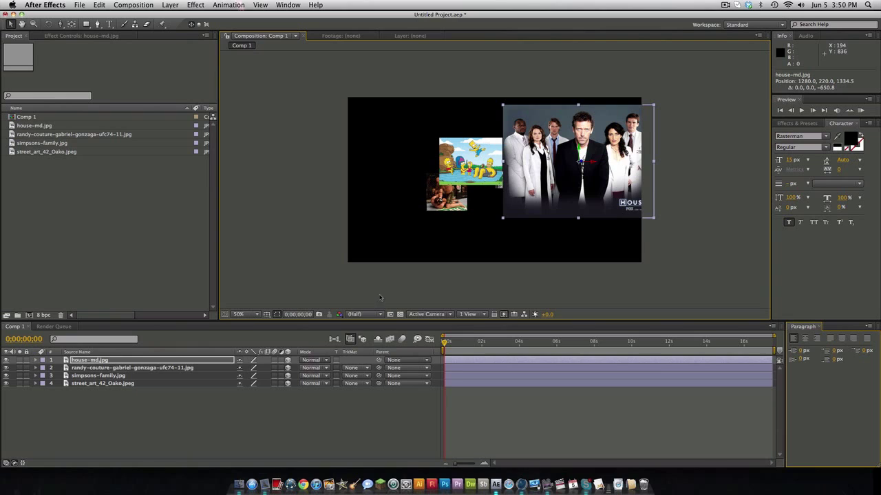
- Move the street_art_42_Oako.jpeg layer down and slightly sideways to about X 1056, Y 716
left_click(473, 172)
left_click(441, 204)
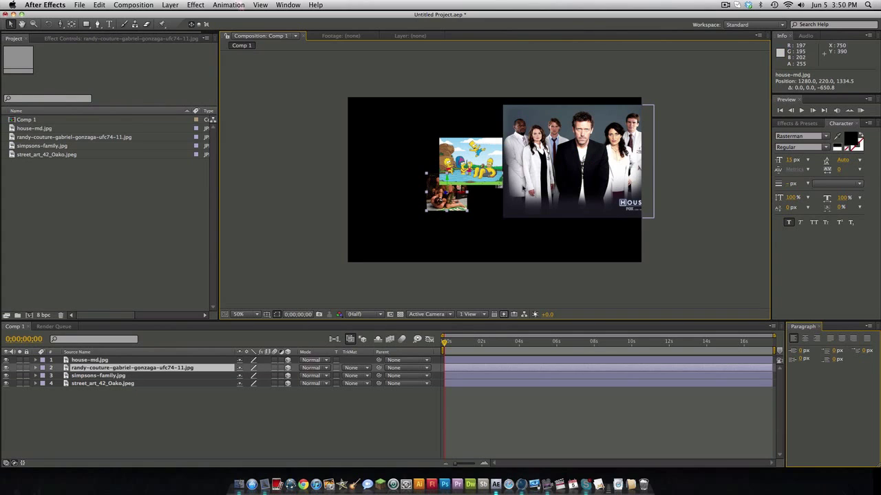
left_click(499, 188)
left_click_drag(509, 166, 508, 247)
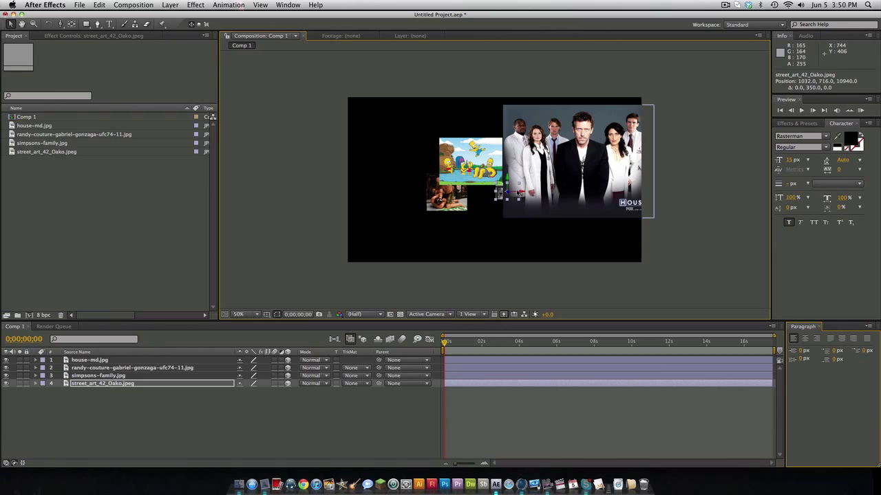
mouse_move(520, 191)
left_mouse_down()
mouse_move(485, 192)
mouse_move(510, 193)
left_mouse_up()
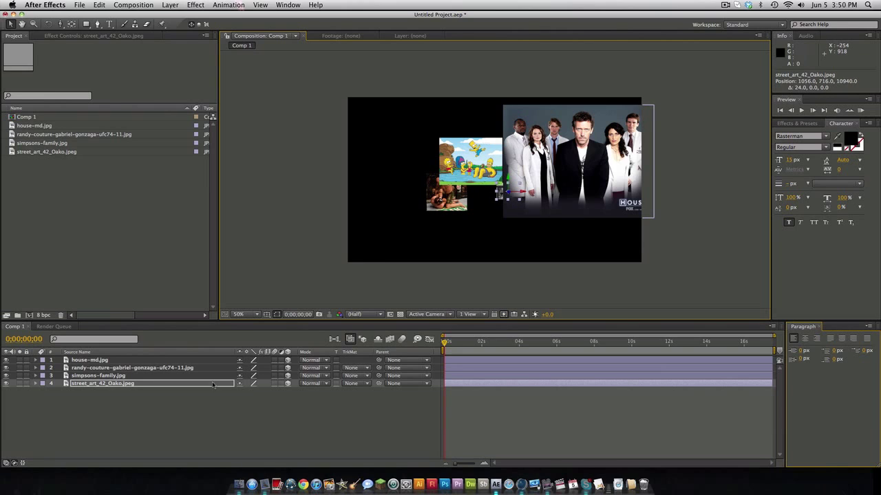
- Try rotating the street_art_42_Oako.jpeg layer about -46° on Y and -4° on Z, and undo the rotation
key("r")
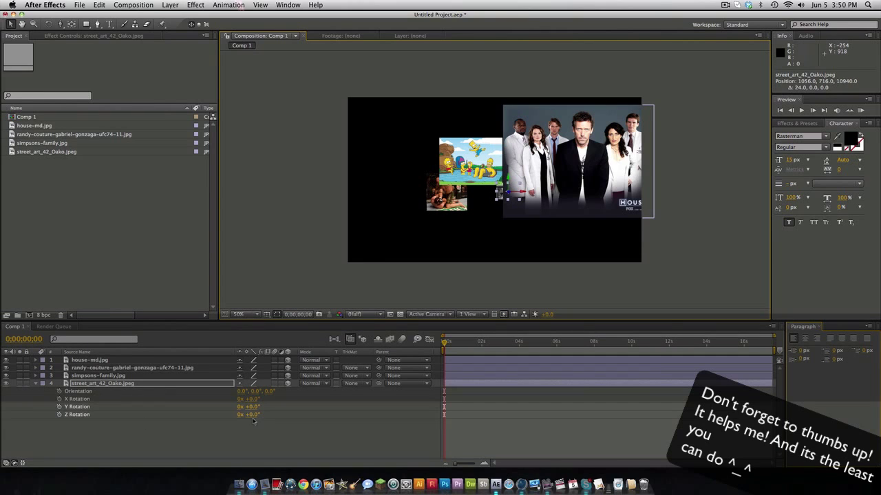
left_click_drag(253, 415, 213, 409)
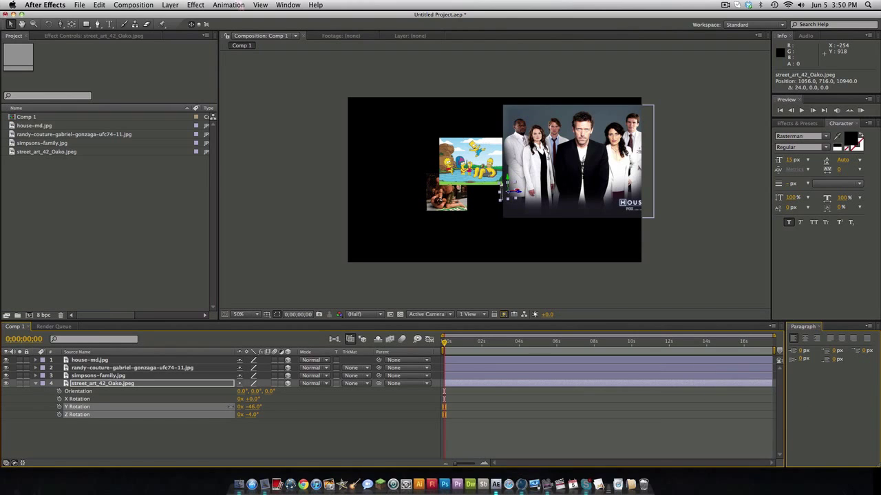
key("shift+z")
key("super+z")
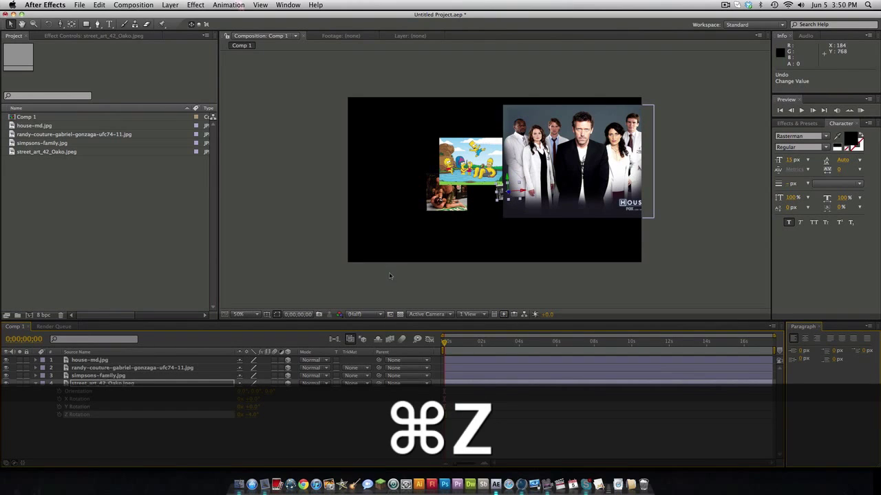
left_click(513, 473)
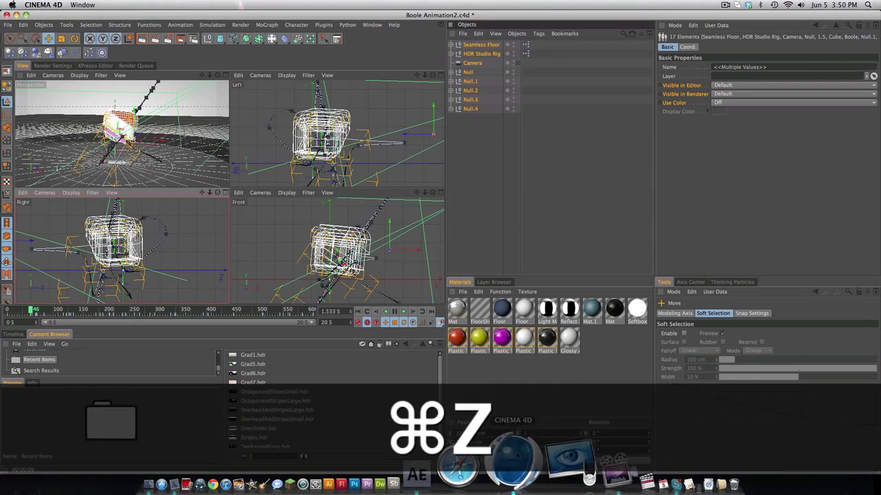
left_click(501, 464)
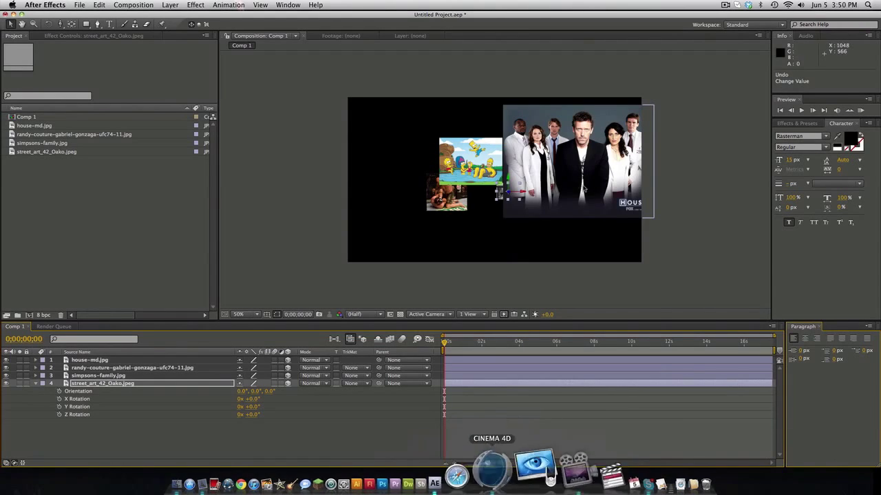
- Nudge the house-md.jpg layer slightly left to about X 1272
left_click(516, 157)
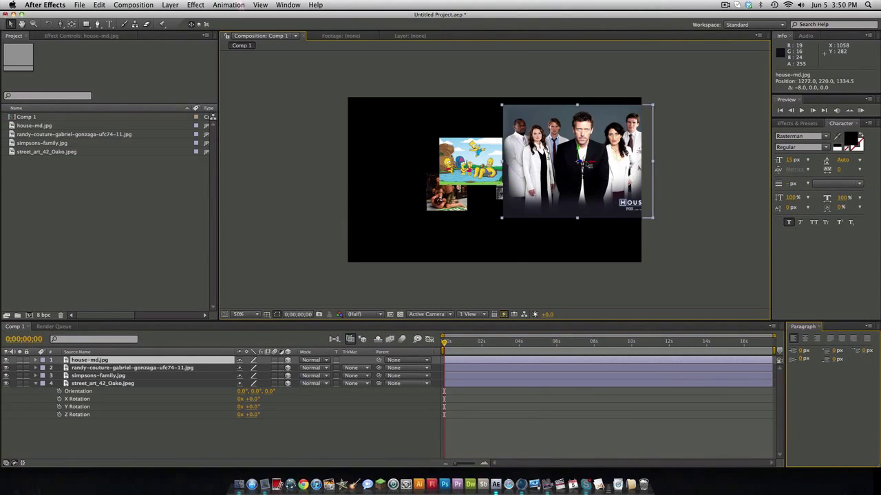
left_click_drag(586, 163, 589, 162)
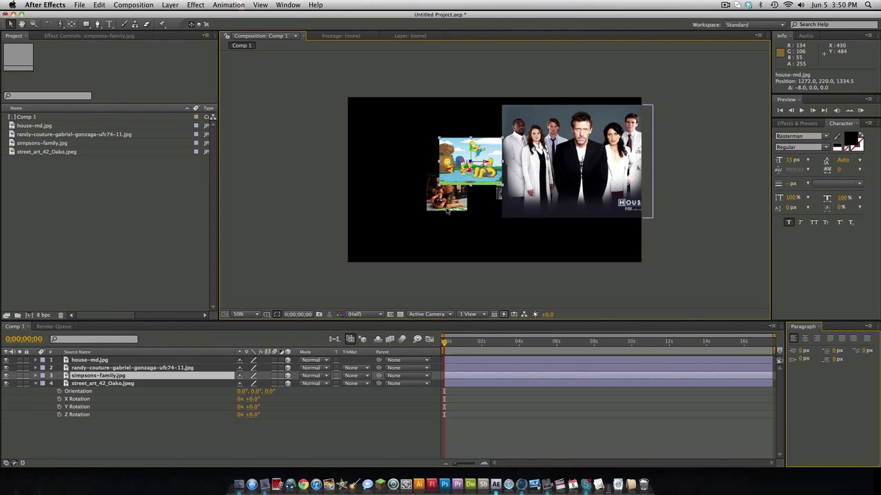
- Add a new camera named Camera 1 with the 50mm preset and collapse the street_art_42_Oako.jpeg layer's properties
left_click(171, 5)
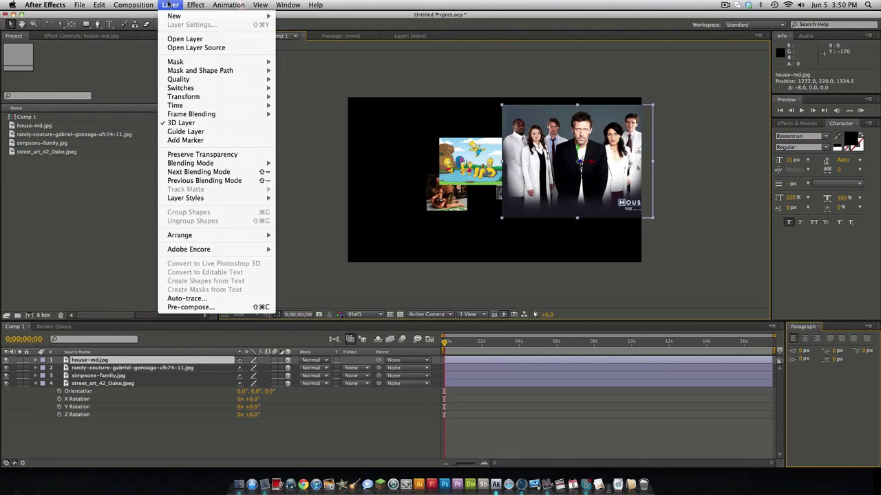
mouse_move(201, 19)
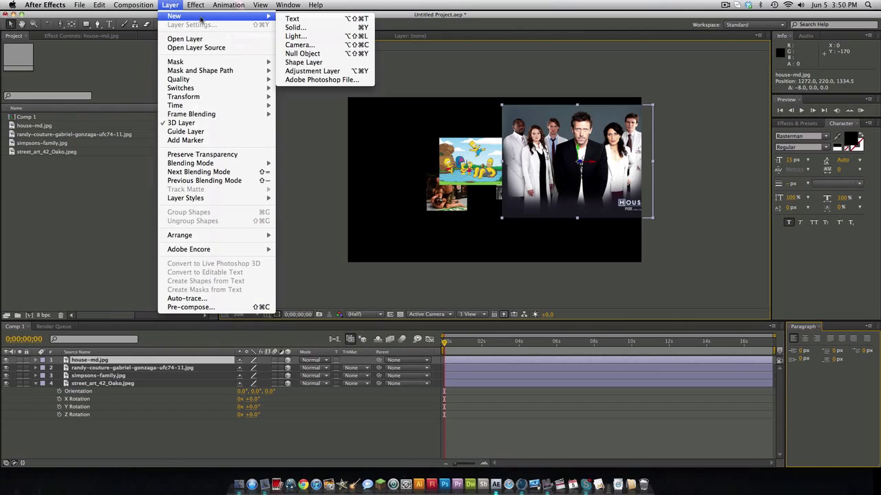
left_click(298, 45)
left_click(493, 173)
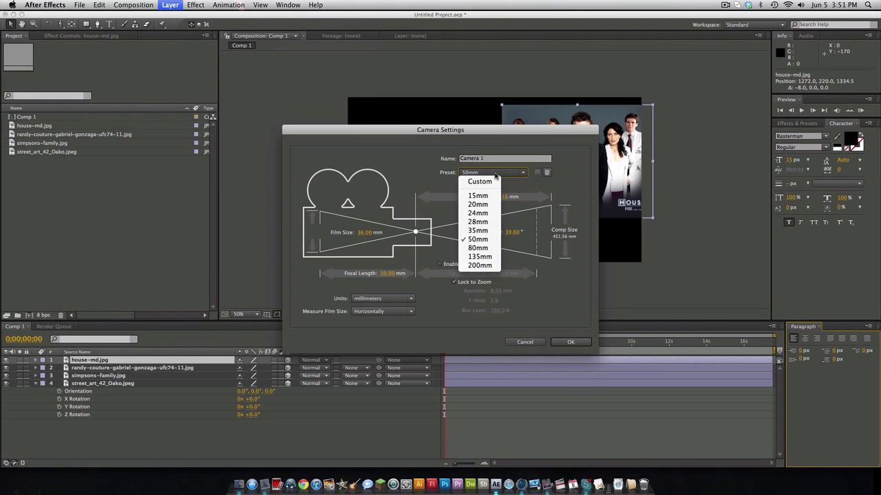
left_click(495, 174)
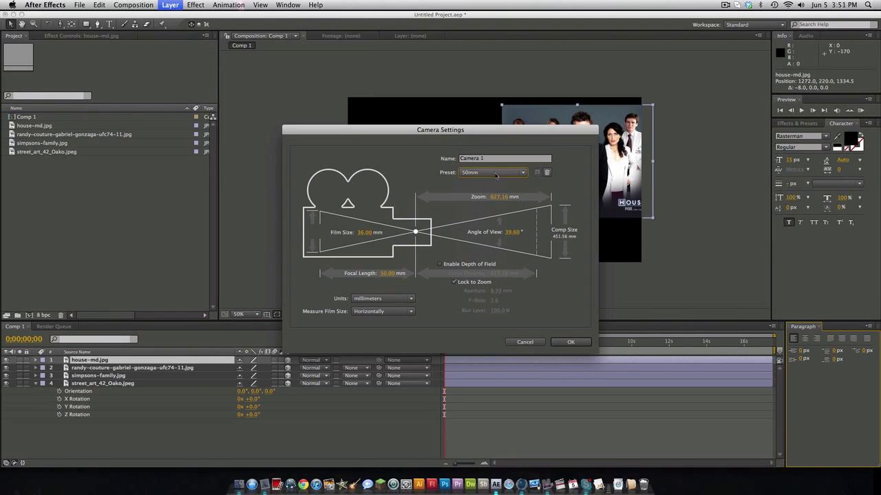
left_click(569, 342)
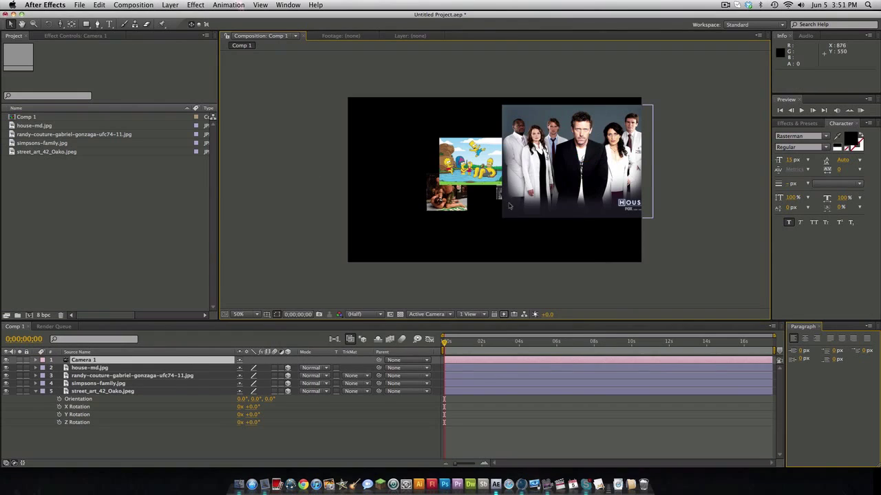
left_click(37, 393)
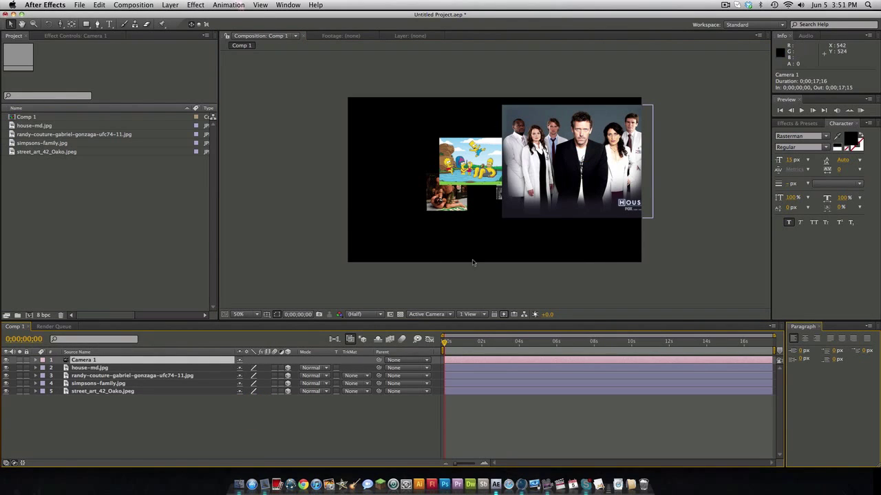
- Cycle through the camera tools and reposition Camera 1 to about X 2043, Y 88, Z -4268
left_click(59, 25)
key("c")
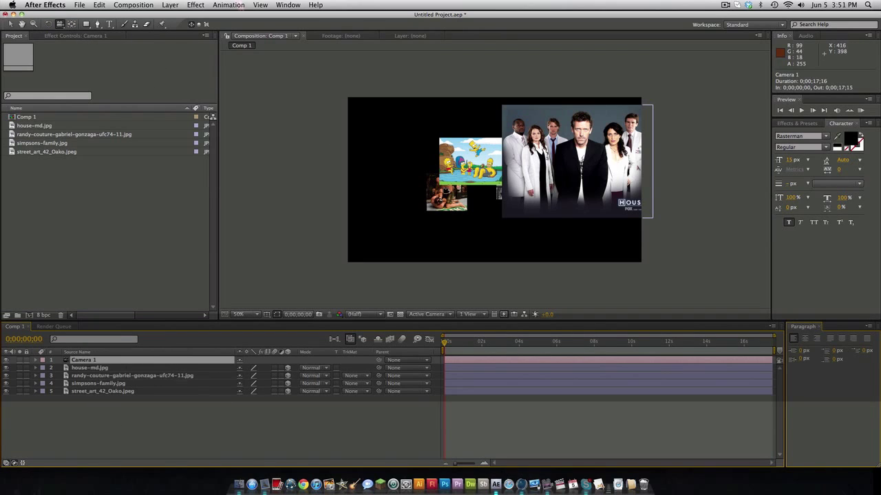
key("c")
key("c")
key("c")
key("c")
key("c")
mouse_move(489, 167)
left_mouse_down()
mouse_move(472, 261)
mouse_move(371, 248)
mouse_move(317, 81)
mouse_move(605, 158)
mouse_move(770, 176)
mouse_move(639, 181)
mouse_move(860, 155)
mouse_move(482, 192)
mouse_move(645, 185)
mouse_move(496, 191)
mouse_move(548, 192)
mouse_move(509, 180)
mouse_move(551, 176)
mouse_move(523, 176)
mouse_move(576, 199)
mouse_move(598, 191)
mouse_move(550, 192)
mouse_move(455, 165)
mouse_move(540, 153)
mouse_move(514, 170)
mouse_move(525, 150)
mouse_move(515, 170)
mouse_move(448, 144)
mouse_move(454, 133)
mouse_move(474, 147)
mouse_move(447, 167)
mouse_move(486, 176)
mouse_move(430, 145)
mouse_move(486, 149)
mouse_move(723, 212)
mouse_move(492, 182)
mouse_move(570, 186)
mouse_move(516, 186)
mouse_move(464, 151)
mouse_move(261, 73)
mouse_move(456, 161)
mouse_move(308, 110)
left_mouse_up()
key("c")
key("c")
key("c")
key("c")
key("c")
left_click_drag(582, 219, 515, 149)
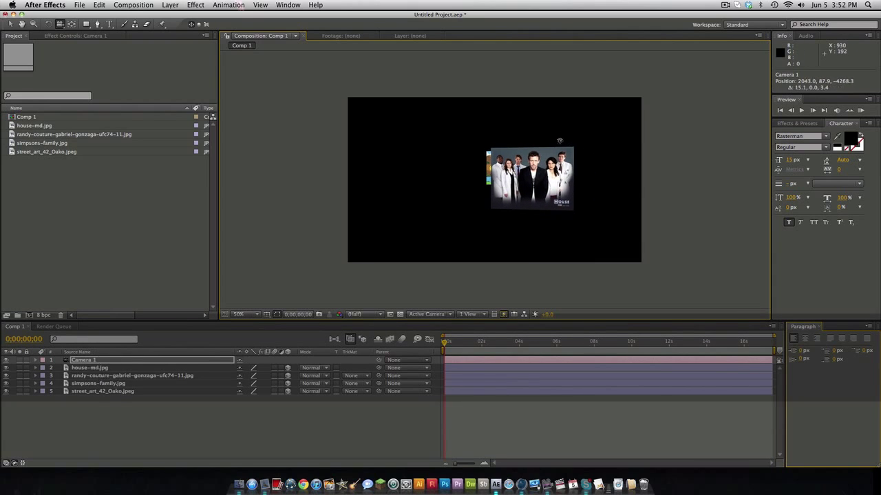
- Orbit and shift Camera 1 to about X 369, Y 431, Z -4075 to bring all four images into view
left_click_drag(560, 141, 623, 120)
key("c")
key("c")
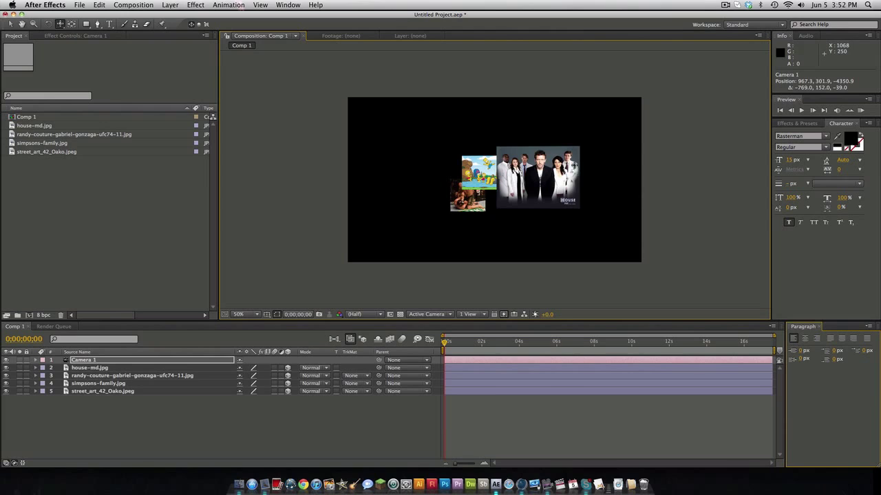
left_click_drag(592, 155, 622, 145)
key("c")
key("c")
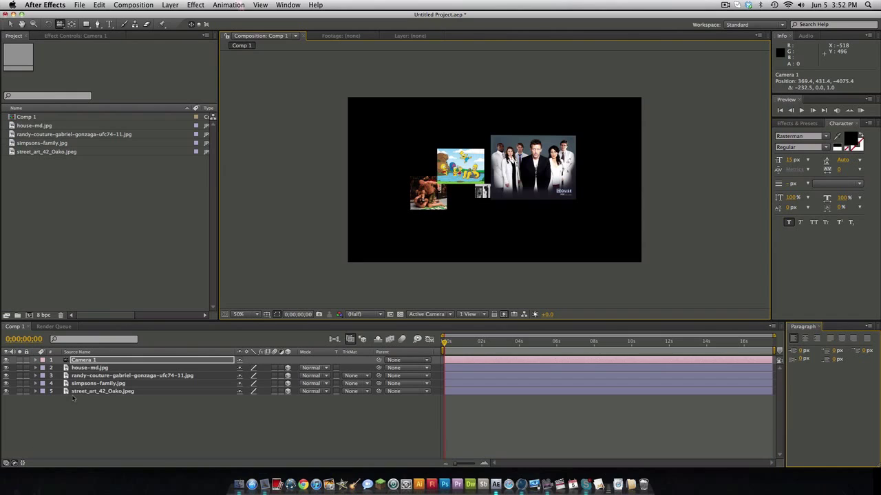
- Keyframe Camera 1's position at 0;00;00;00 and shift the camera to about Y 416
key("p")
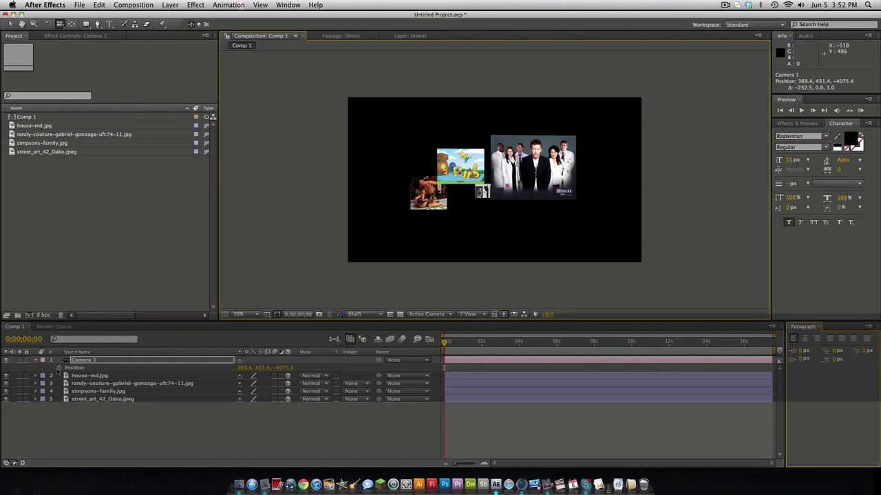
left_click(58, 368)
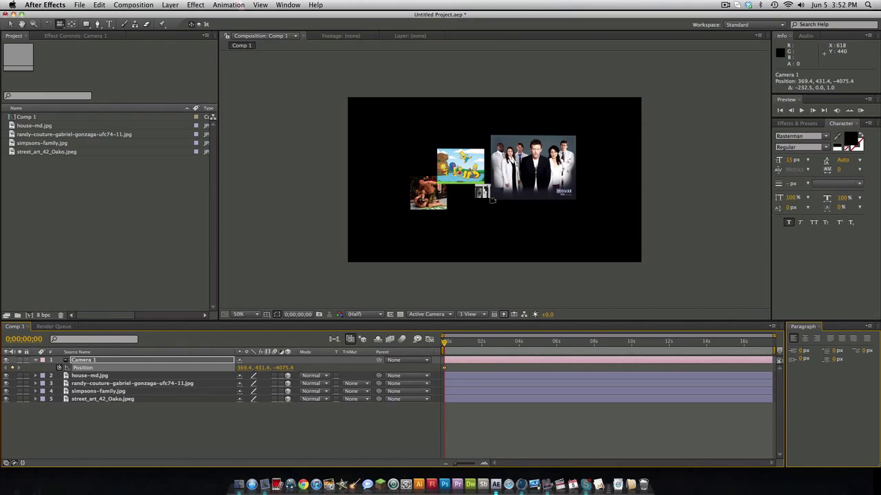
left_click_drag(492, 200, 545, 300)
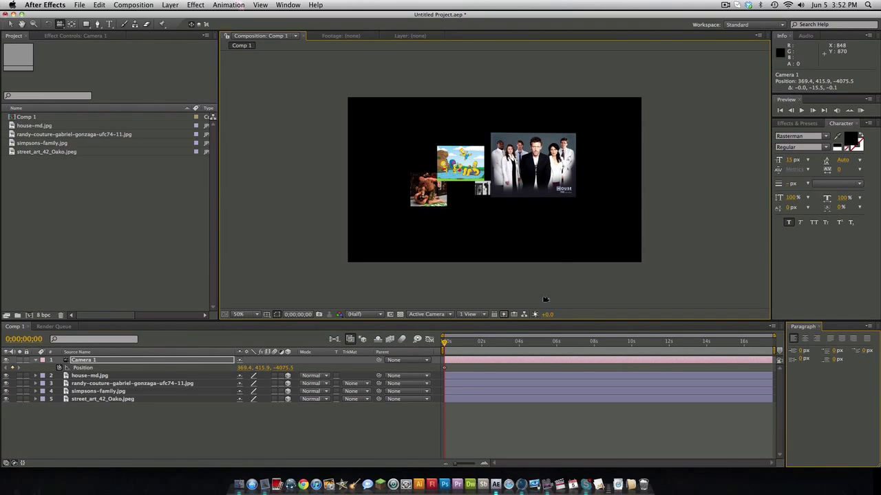
- At 0;00;17;15, move Camera 1 through the images to about X 1626, Z 13889, and check the motion around 0;00;08;17
left_click_drag(609, 343, 641, 342)
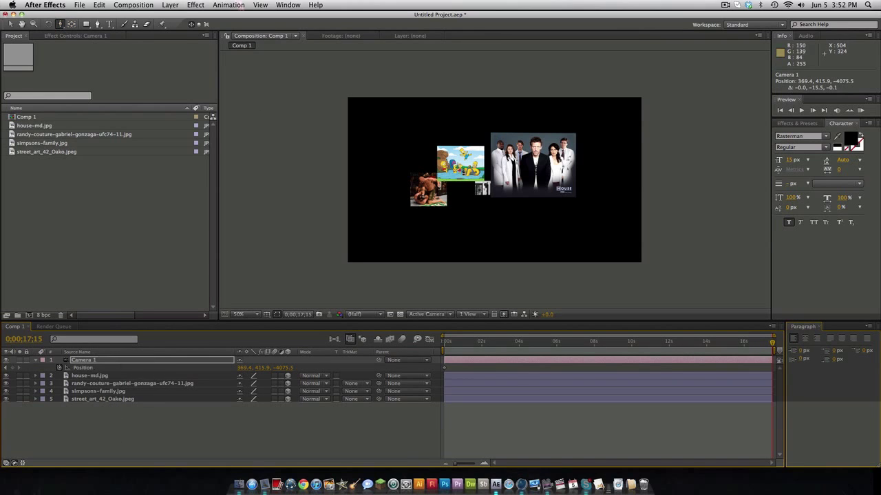
left_click_drag(487, 173, 585, 177)
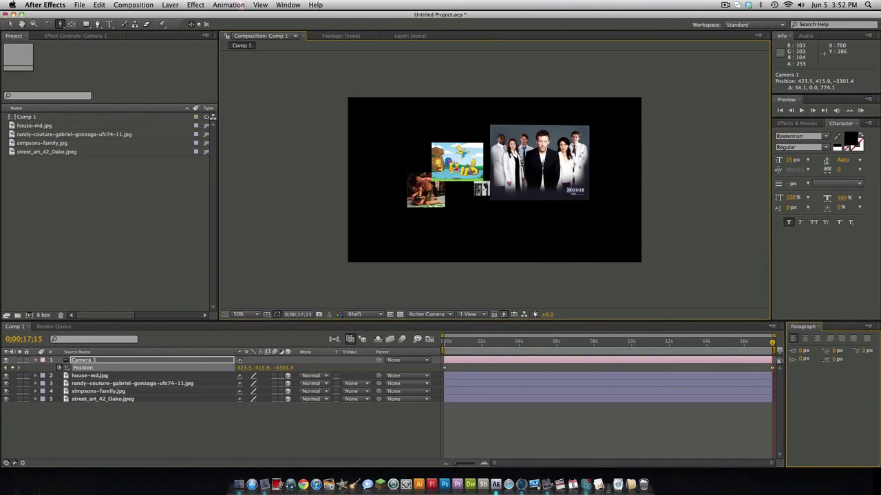
left_click_drag(482, 172, 627, 204)
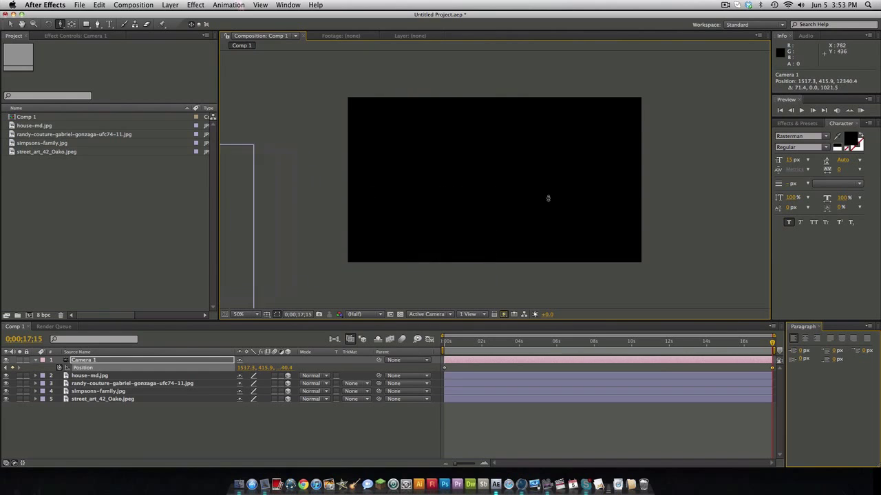
left_click_drag(722, 343, 607, 342)
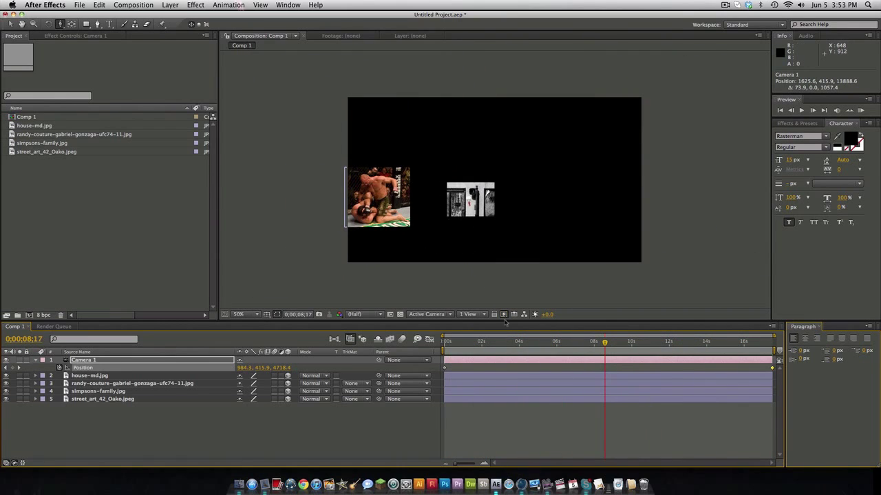
- Move Camera 1 to about X 393, Z 155 at 0;00;04;03 and to about X 1430, Y 711, Z 4391 at 0;00;08;08
mouse_move(511, 346)
left_mouse_down()
mouse_move(484, 342)
mouse_move(542, 342)
mouse_move(513, 340)
mouse_move(521, 340)
left_mouse_up()
key("c")
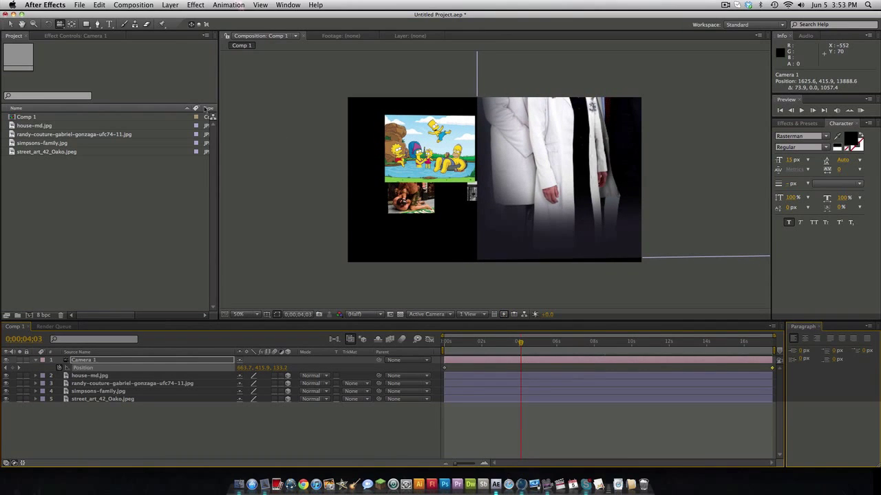
left_click_drag(457, 175, 458, 175)
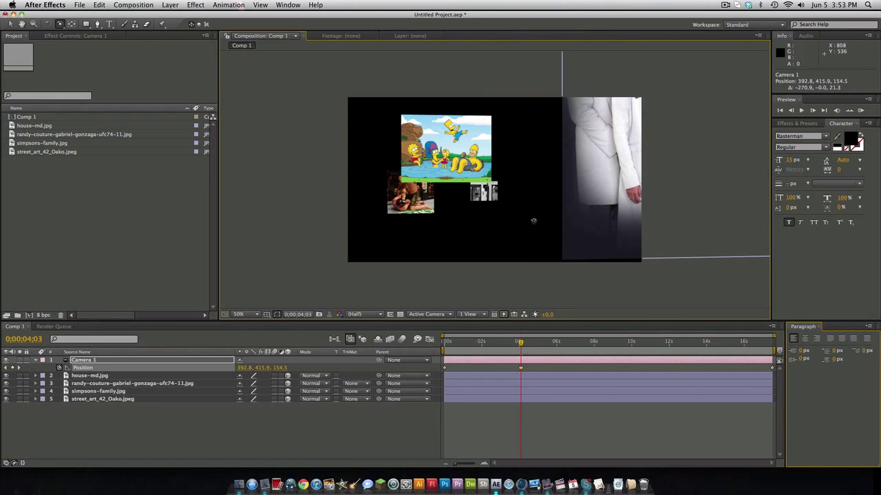
left_click_drag(520, 341, 599, 341)
left_click_drag(544, 213, 541, 211)
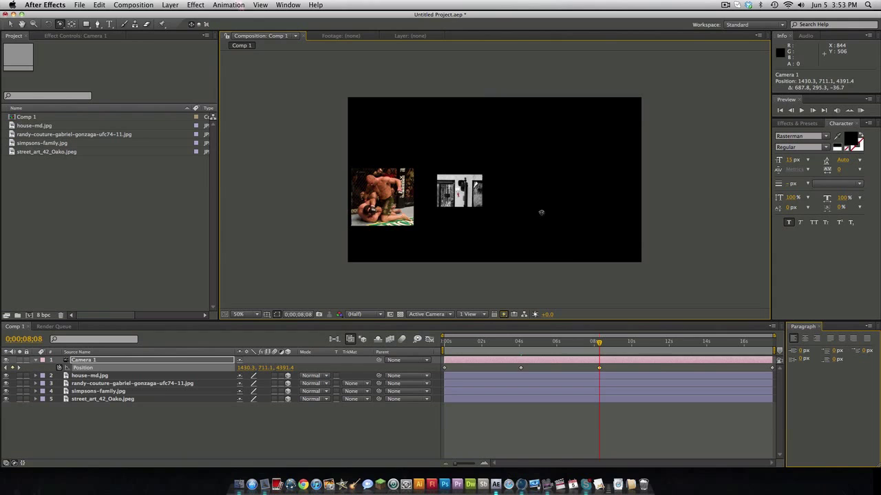
- At 0;00;10;09, shift Camera 1 to about X -159, Y 734, Z 6605
left_click_drag(598, 342, 631, 342)
left_click_drag(481, 239, 465, 206)
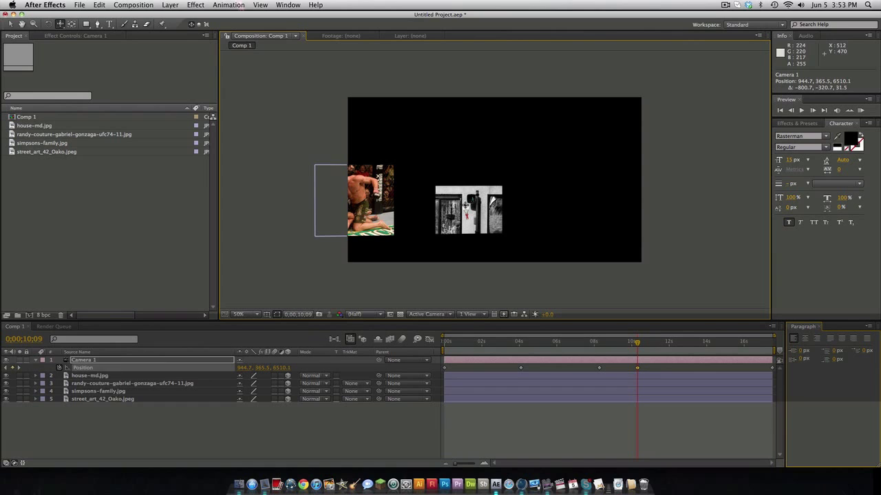
left_click_drag(506, 261, 612, 225)
- Move Camera 1 to about X 385, Y 576, Z 10564 at 0;00;14;05 and to about X -472, Y 710, Z 11090 at 0;00;14;22
left_click_drag(635, 344, 709, 344)
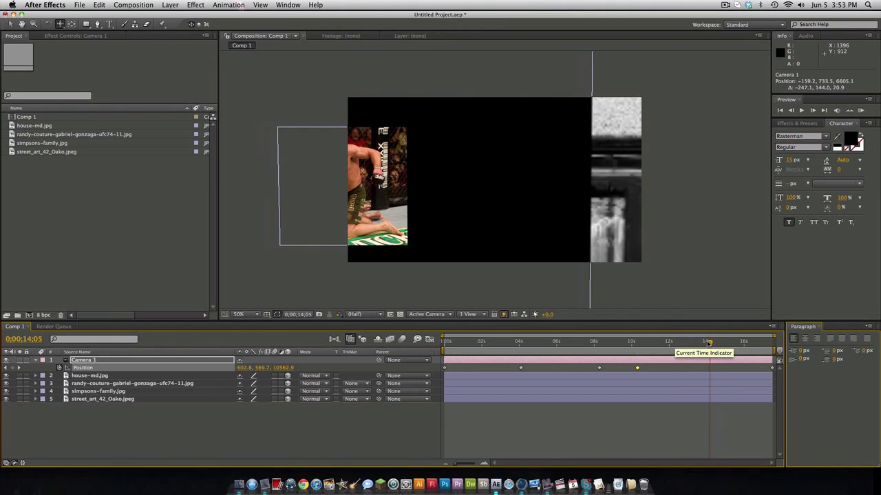
left_click_drag(612, 226, 663, 225)
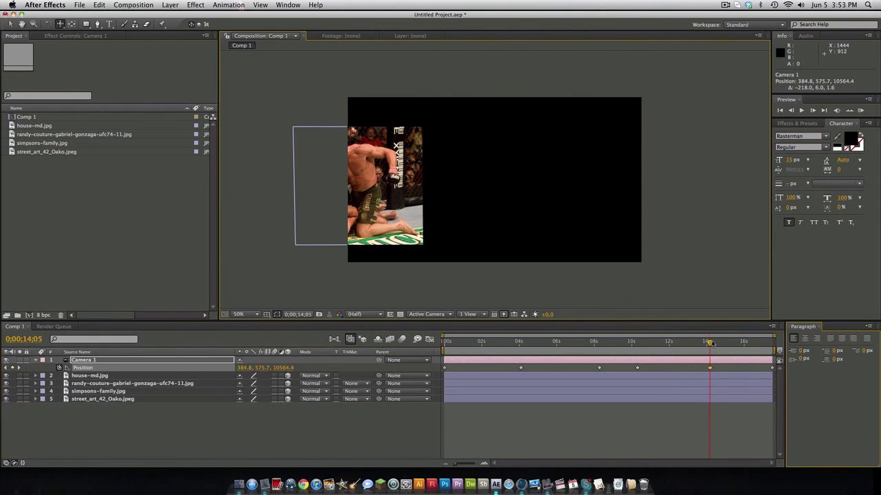
left_click_drag(710, 343, 719, 344)
left_click_drag(498, 189, 512, 141)
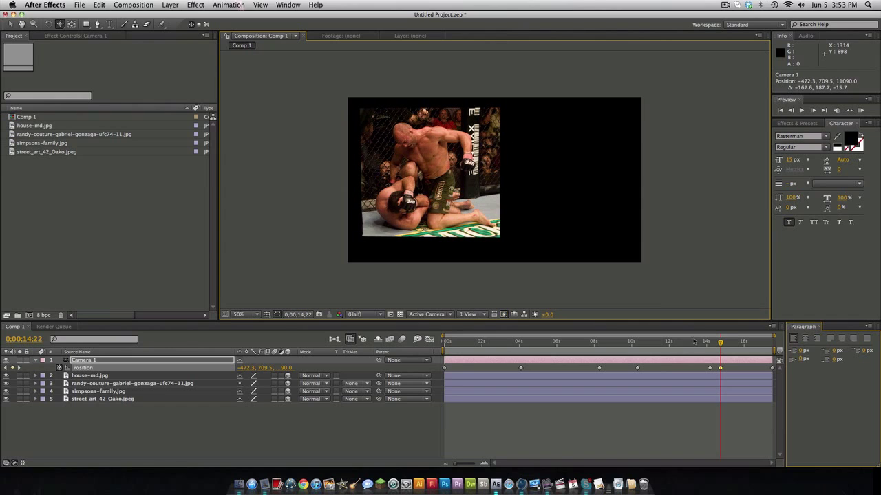
- Scrub through the camera animation, passing 0;00;10;09 and stopping at 0;00;07;17, to review the fly-through
left_click_drag(719, 342, 766, 342)
key("j")
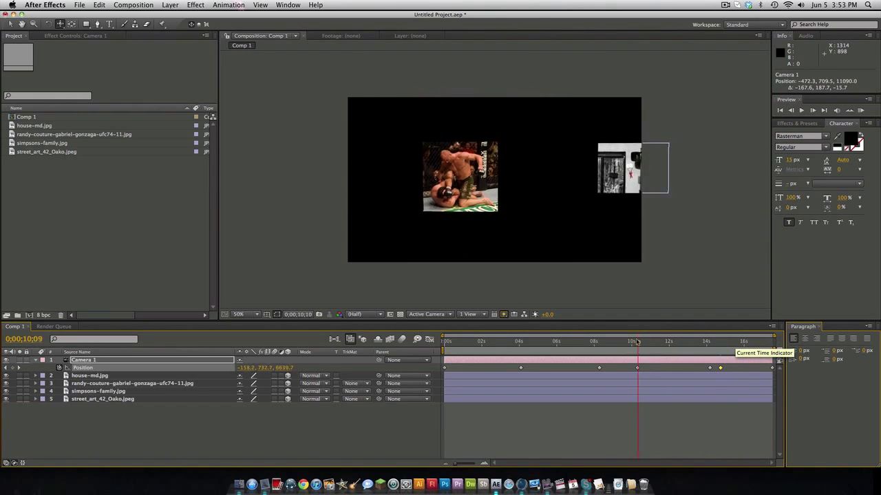
left_click_drag(637, 342, 585, 357)
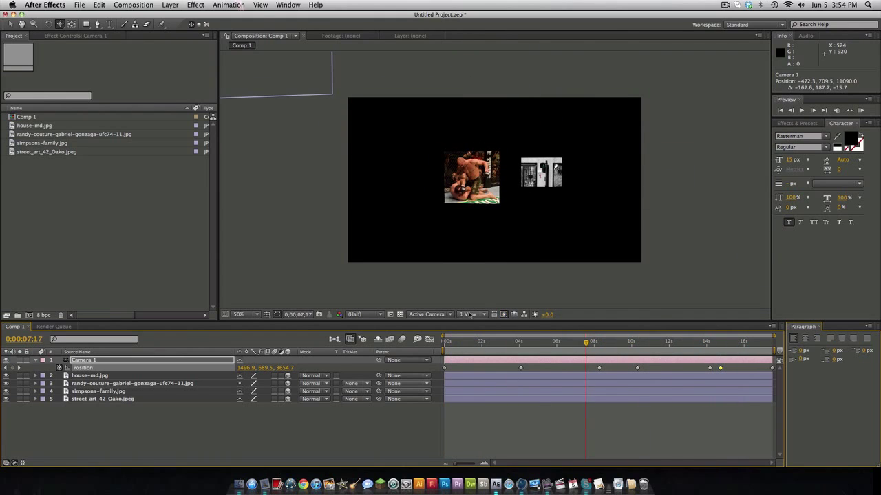
- Show the composition from the Back view and zoom out to 25% to inspect the camera's motion path
left_click(470, 314)
left_click(435, 318)
left_click(432, 314)
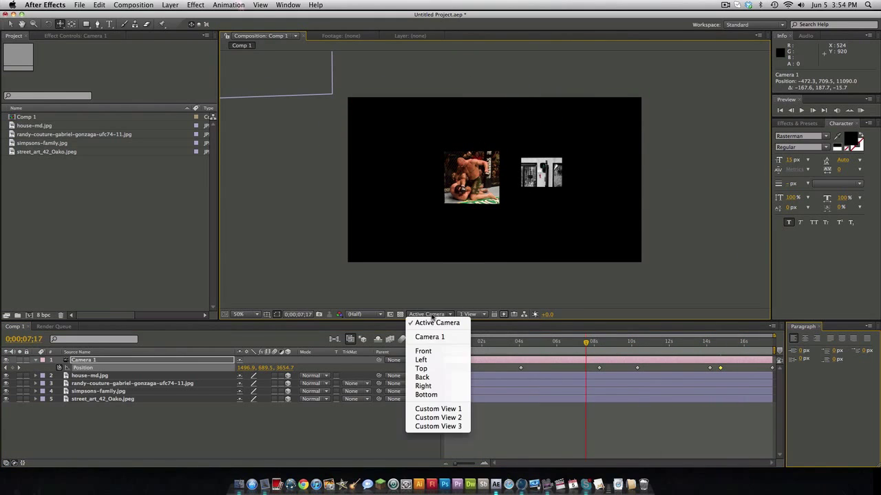
left_click(422, 377)
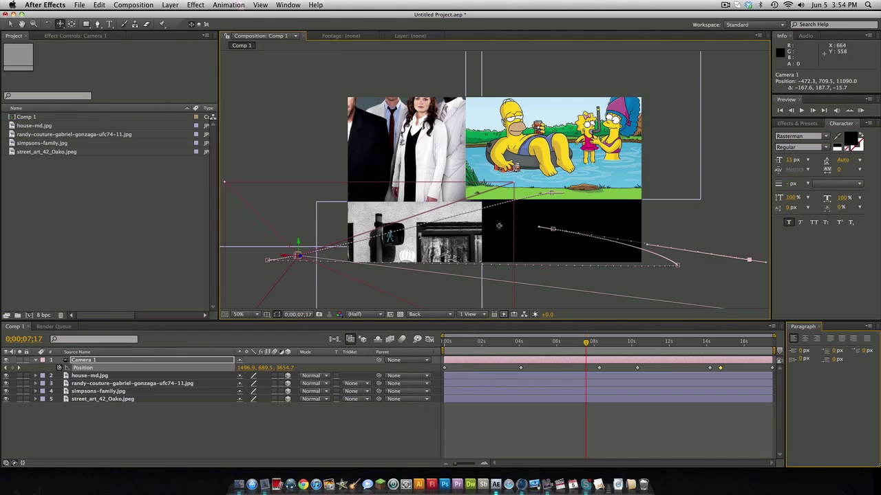
scroll(499, 226, "down", 2)
scroll(486, 223, "up", 2)
scroll(674, 130, "down", 1)
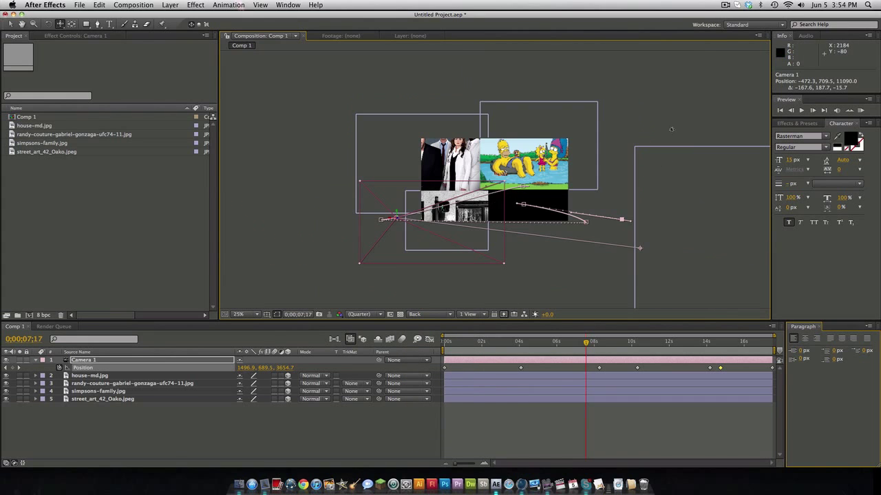
- Switch to CINEMA 4D to look at its four-view layout, and return to After Effects
left_click(516, 480)
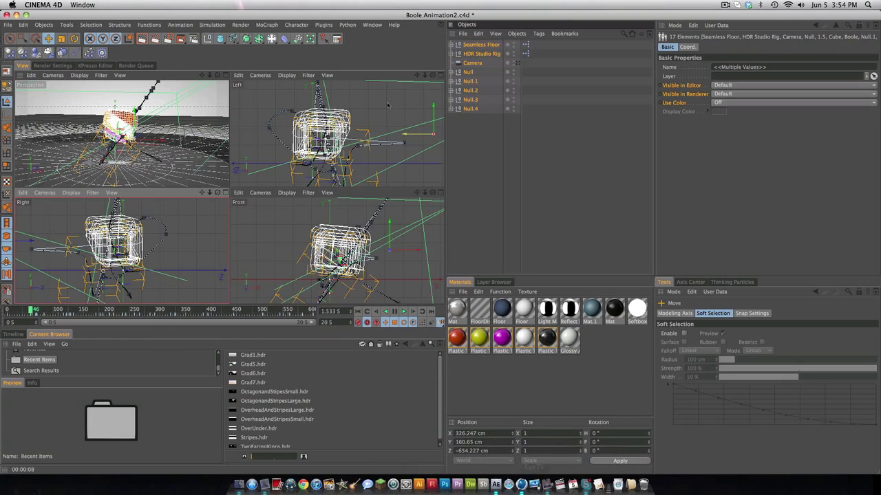
left_click(441, 77)
left_click(441, 76)
left_click(441, 76)
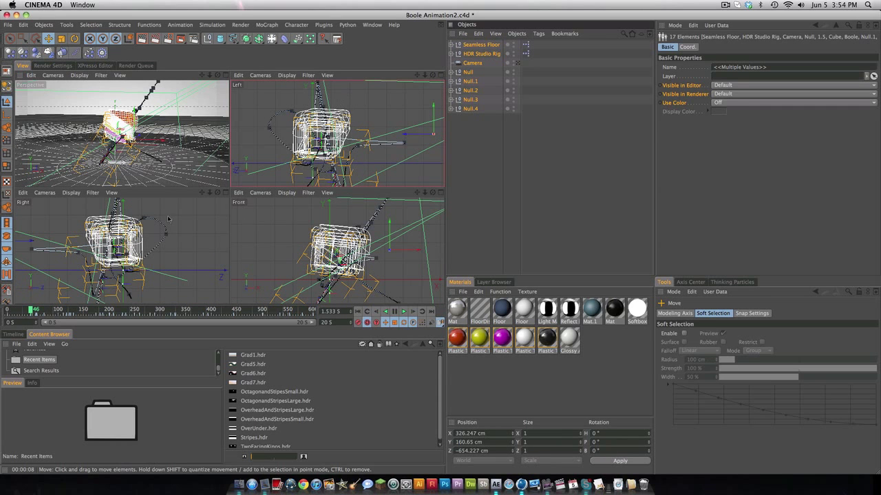
left_click(468, 478)
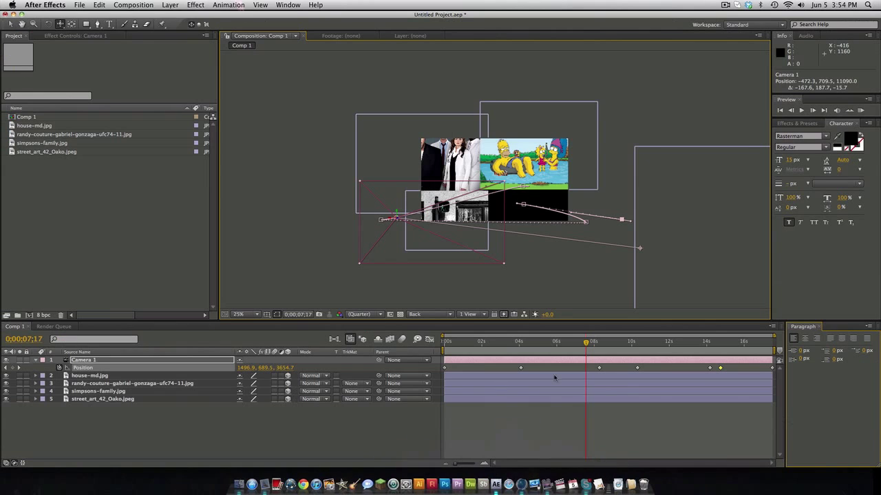
- Show the composition from the Front view at 50% magnification
left_click(434, 314)
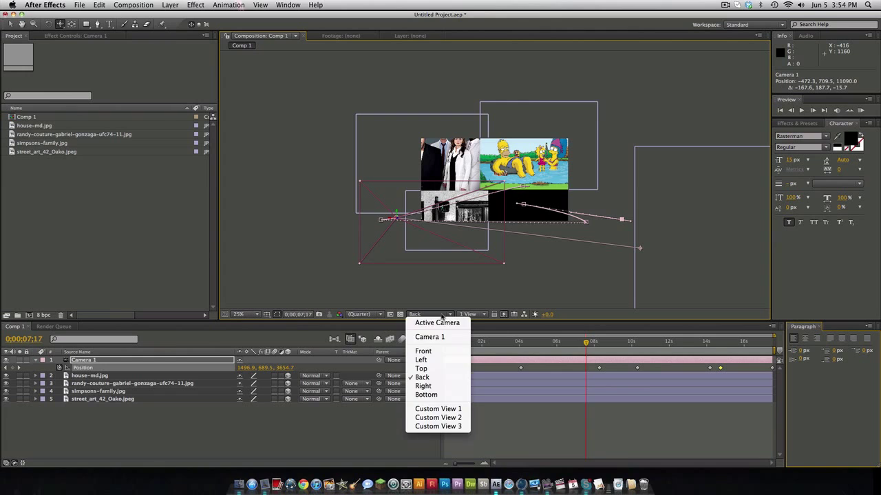
left_click(423, 378)
left_click(442, 315)
left_click(423, 351)
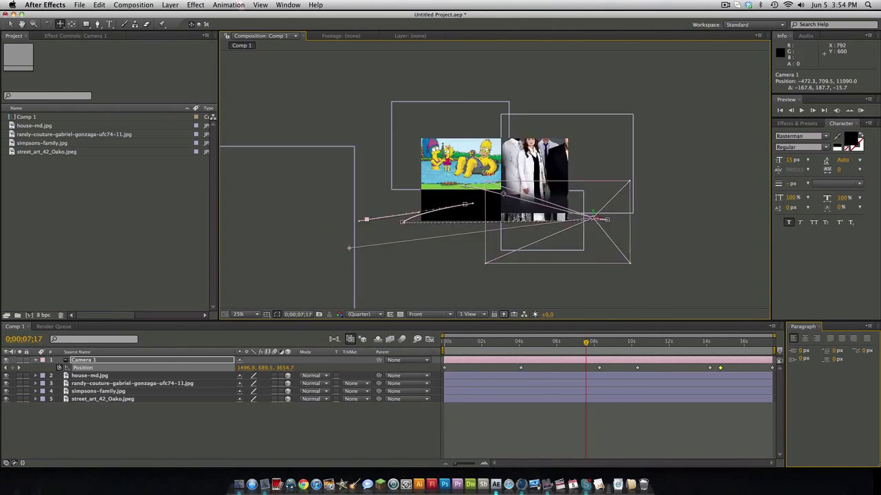
key("period")
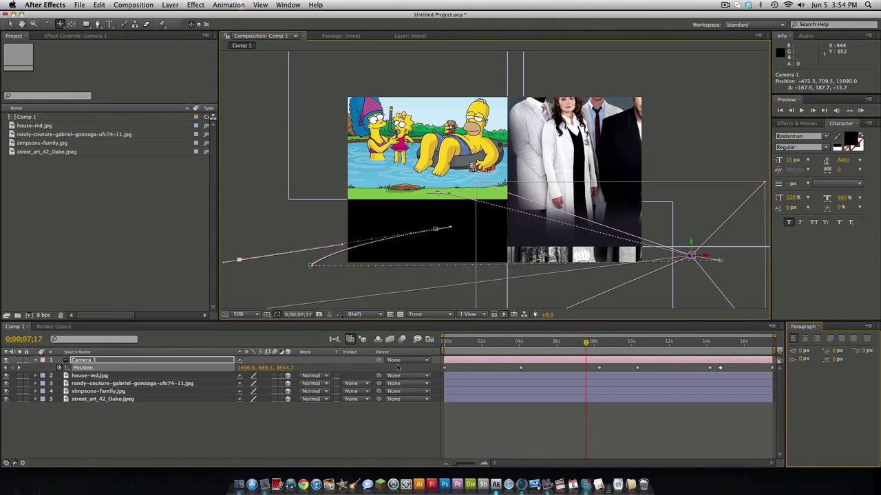
- Examine the camera's motion path and the layer depths in the Top view at 3.1% magnification
left_click(364, 315)
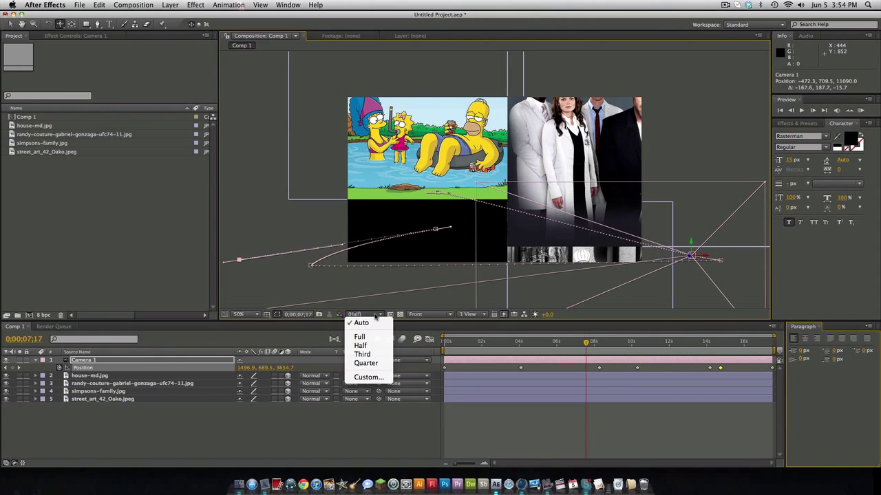
left_click(448, 315)
left_click(448, 315)
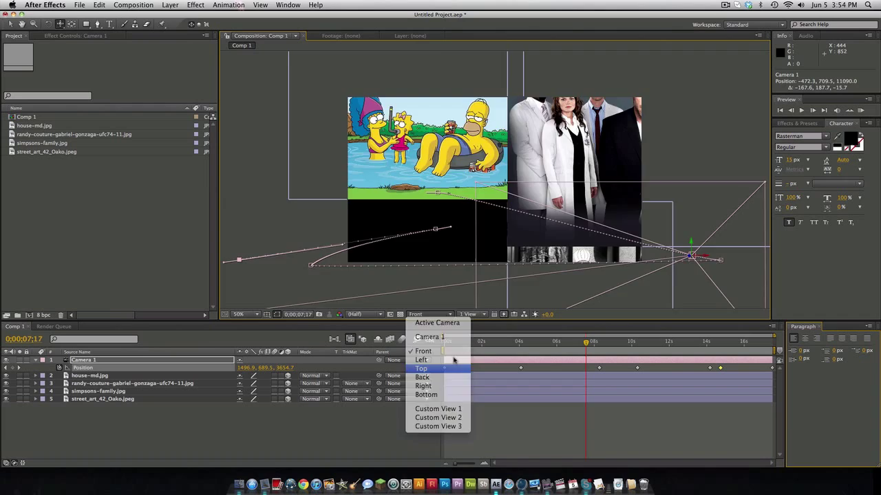
left_click(444, 368)
key("comma")
key("comma")
key("comma")
key("comma")
key("comma")
key("comma")
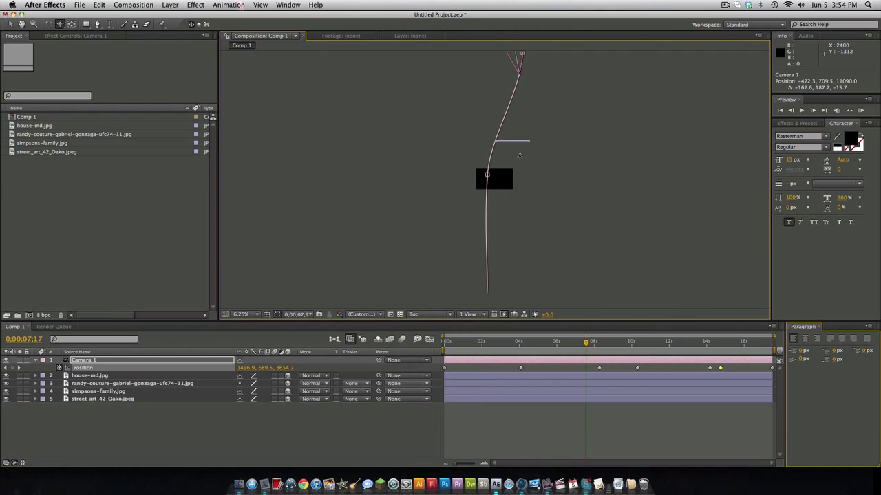
key("comma")
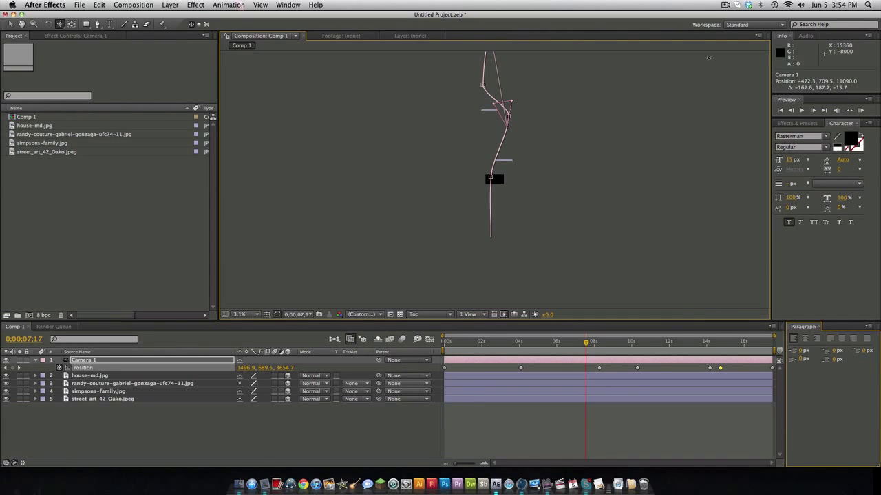
left_click_drag(526, 106, 514, 149)
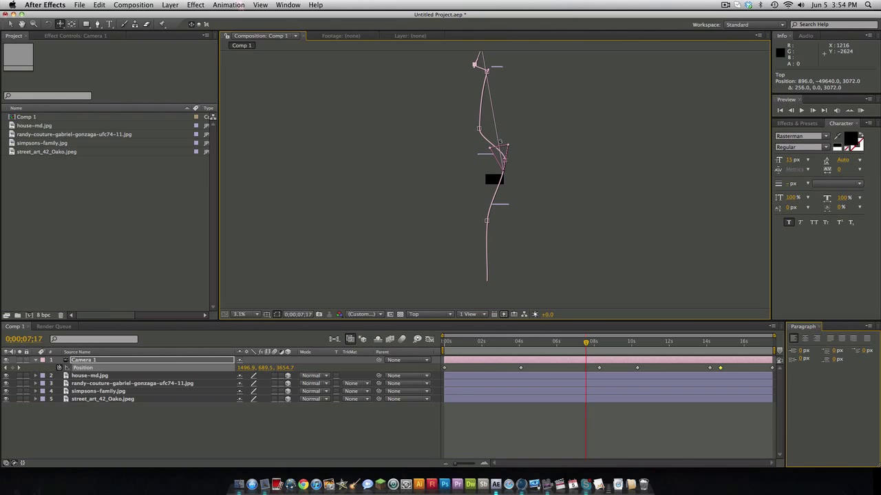
- Select house-md.jpg and the UFC fight image layer in turn to locate them in the Top view, zooming out to 1.5%
left_click(161, 377)
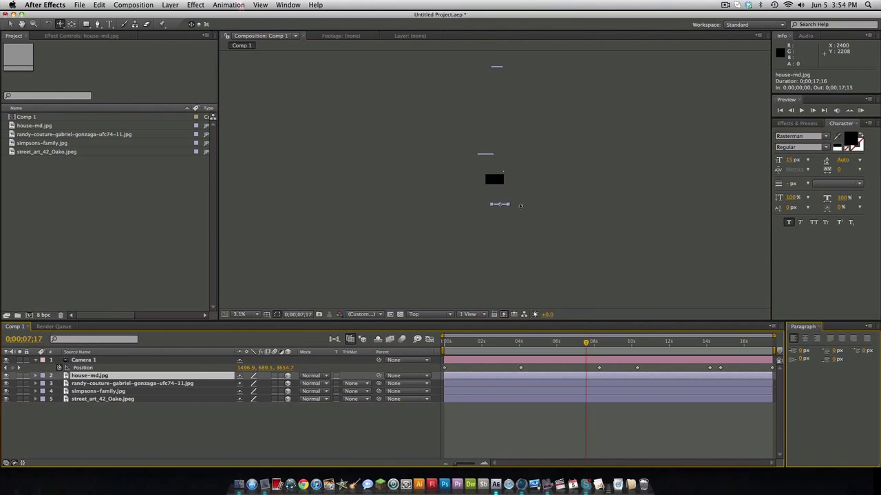
left_click(114, 384)
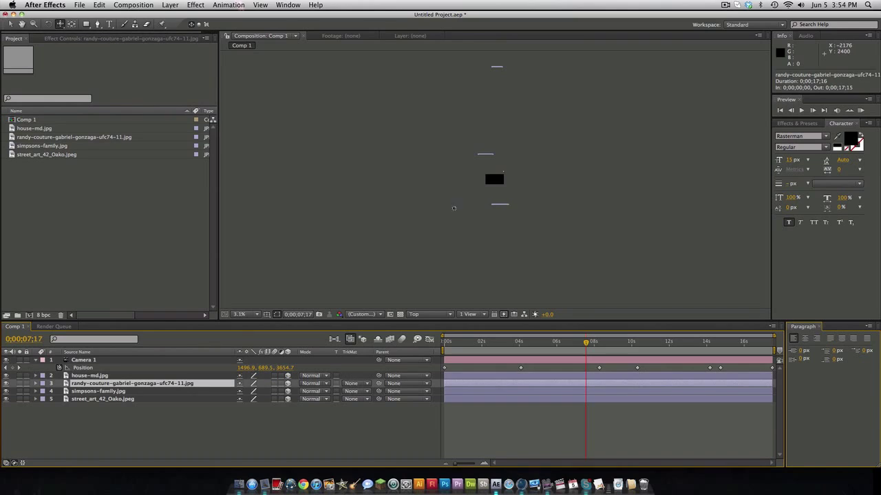
key("comma")
scroll(492, 157, "up", 2)
scroll(523, 117, "down", 2)
left_click(494, 179)
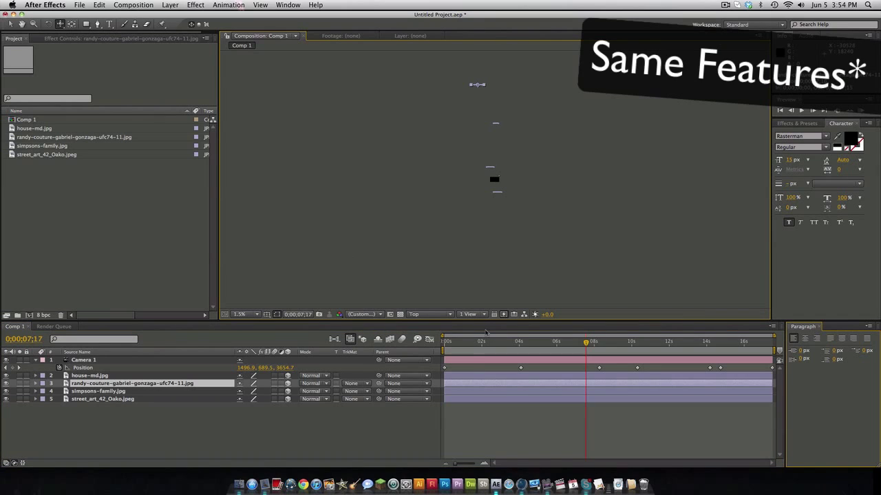
- Look at the composition from the Back view and switch to the Right view at 12.5% magnification
left_click(429, 314)
left_click(428, 380)
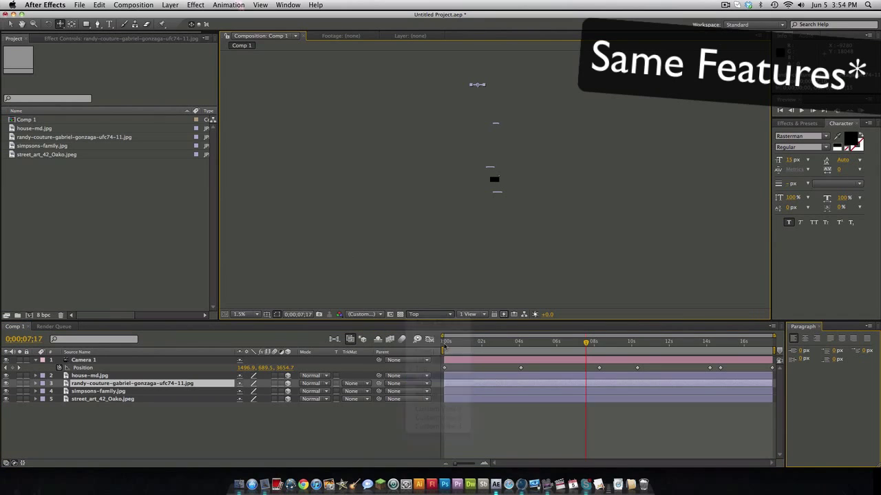
left_click(440, 315)
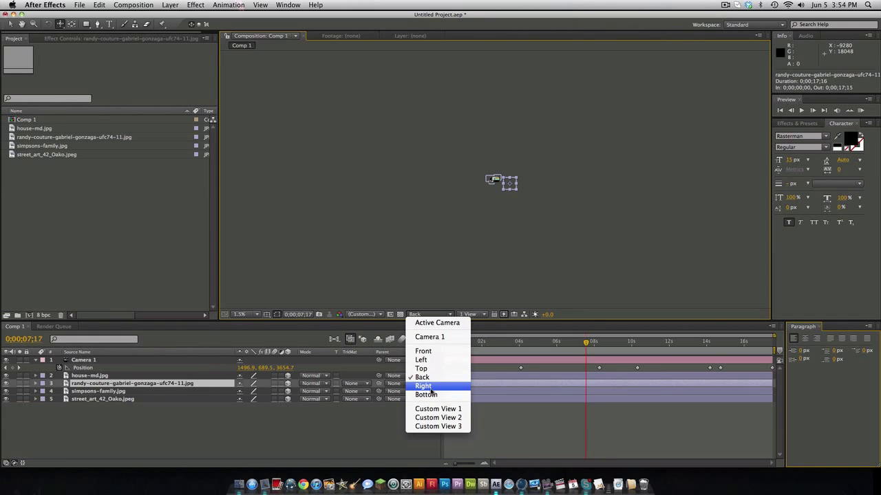
left_click(426, 385)
scroll(501, 180, "up", 6)
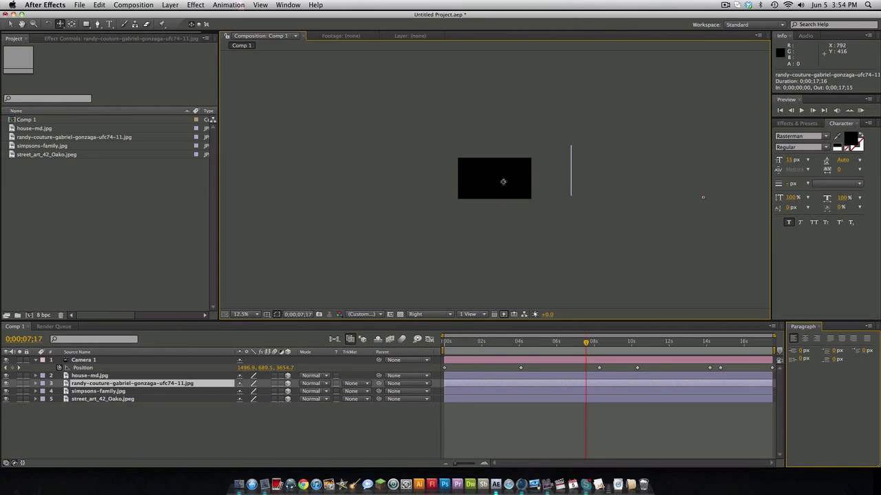
- Select Camera 1 and examine its motion path in the Right view, ending at 25% magnification
left_click(84, 360)
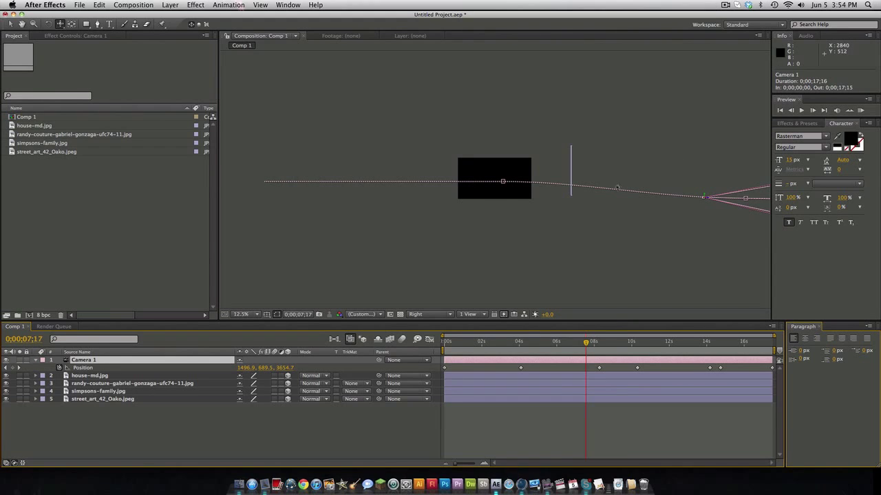
scroll(617, 188, "down", 1)
left_click_drag(612, 155, 373, 148)
left_click_drag(479, 175, 588, 133)
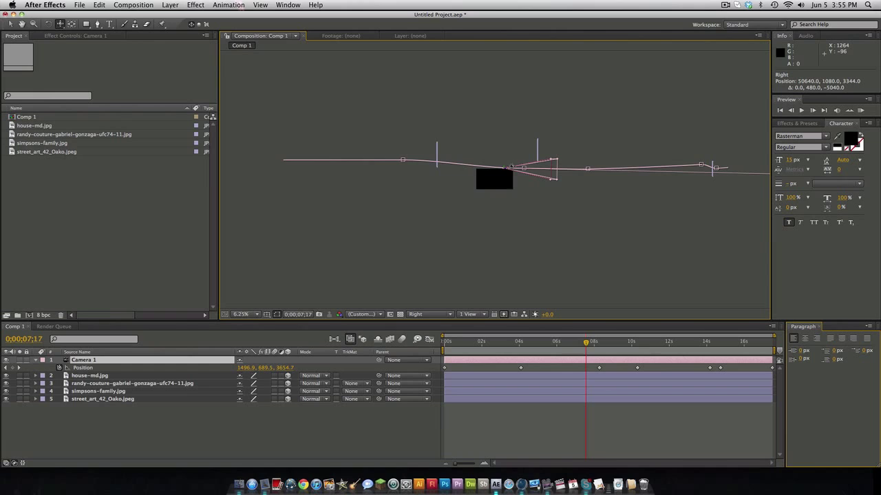
key("period")
key("period")
key("period")
left_click_drag(562, 86, 452, 153)
key("comma")
key("comma")
key("period")
key("period")
key("comma")
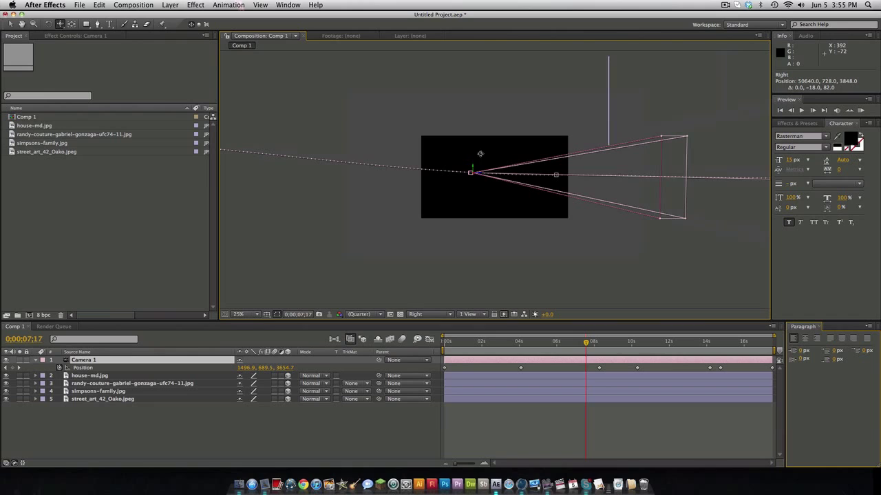
- Scrub the camera animation to 0;00;04;01 in the Right view and look at the composition in the Front view at 100% magnification
left_click_drag(504, 343, 454, 343)
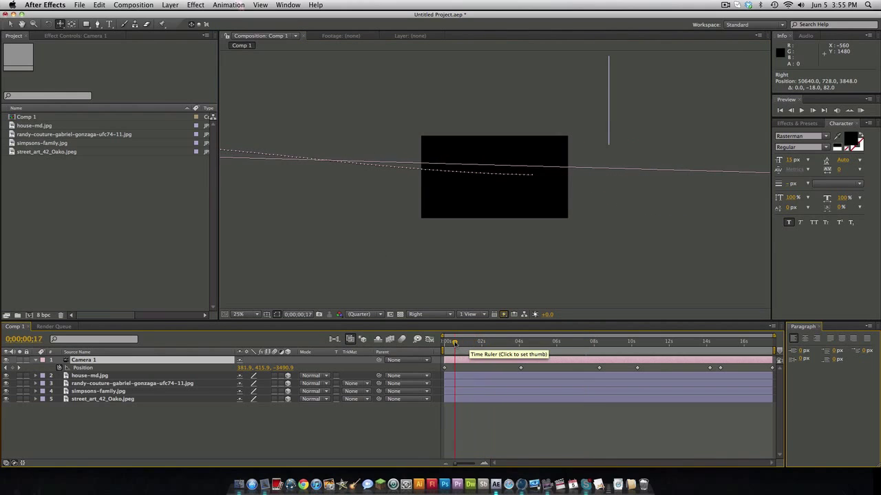
key("k")
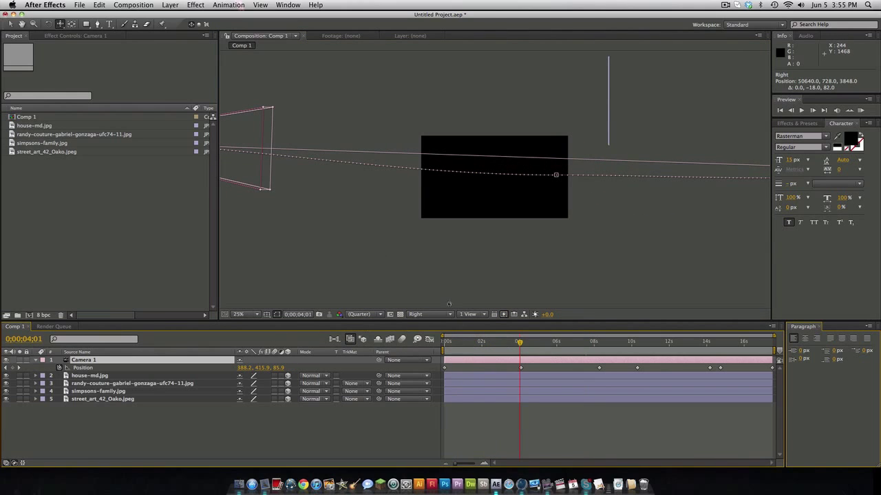
left_click(428, 315)
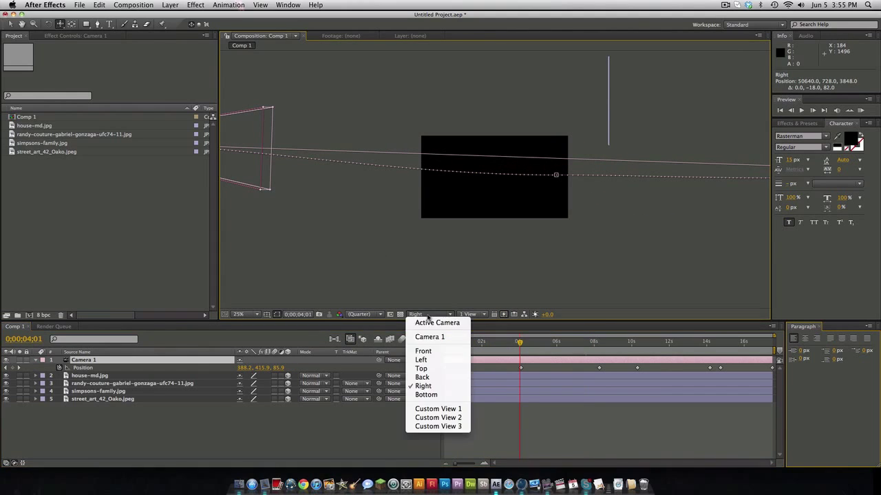
left_click(423, 351)
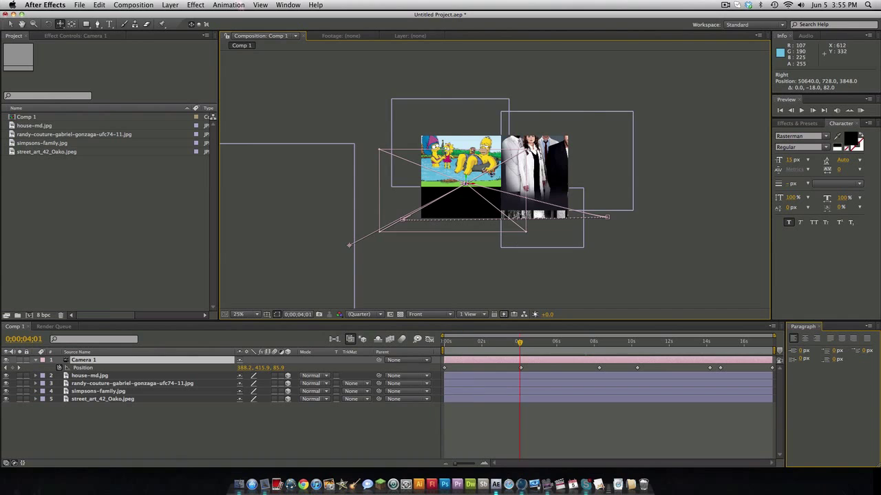
scroll(490, 173, "up", 6)
scroll(490, 173, "down", 8)
scroll(491, 174, "up", 4)
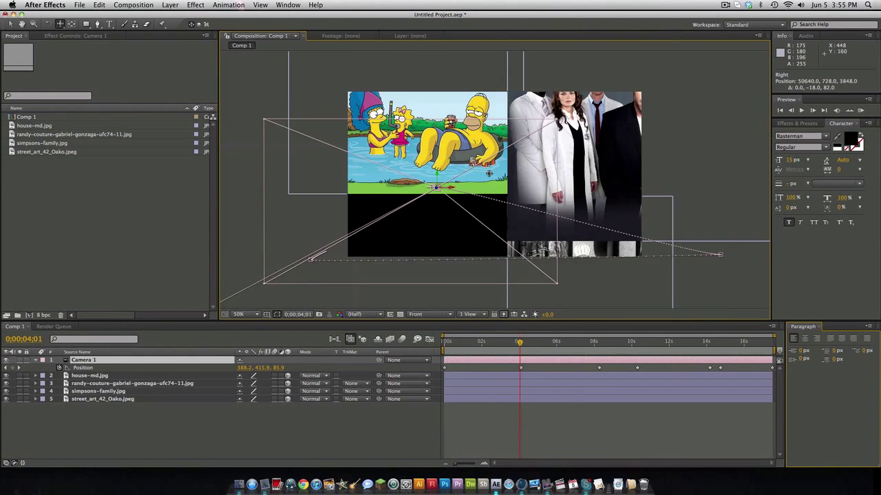
scroll(489, 173, "up", 2)
- Scrub between 0;00;07;02 and 0;00;12;17 to examine Camera 1's motion in the Front view, ending at 0;00;10;10
left_click(576, 342)
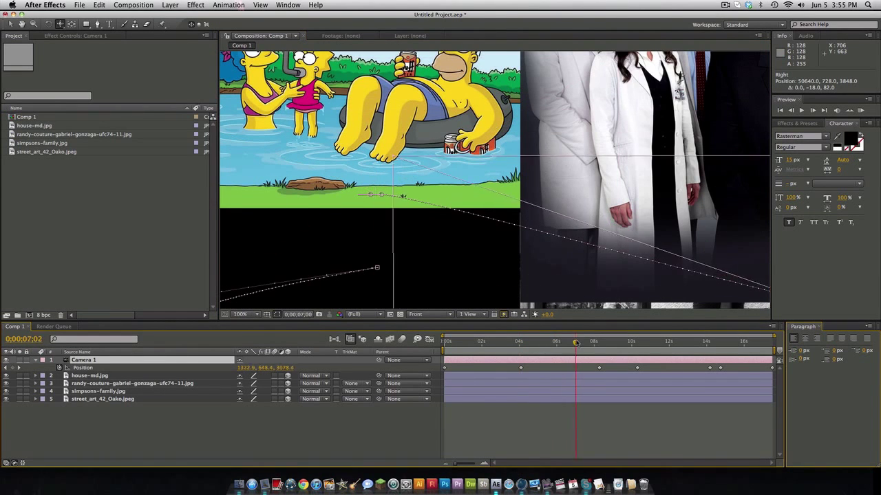
left_click_drag(576, 342, 679, 342)
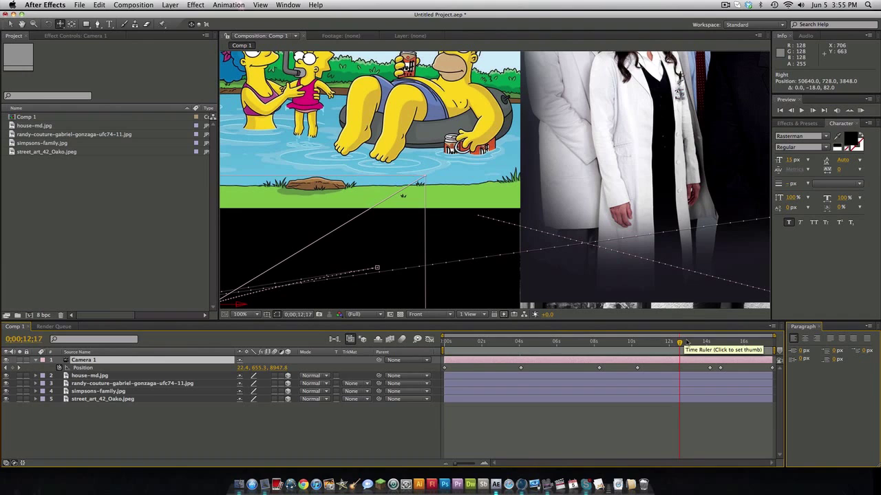
left_click(637, 342)
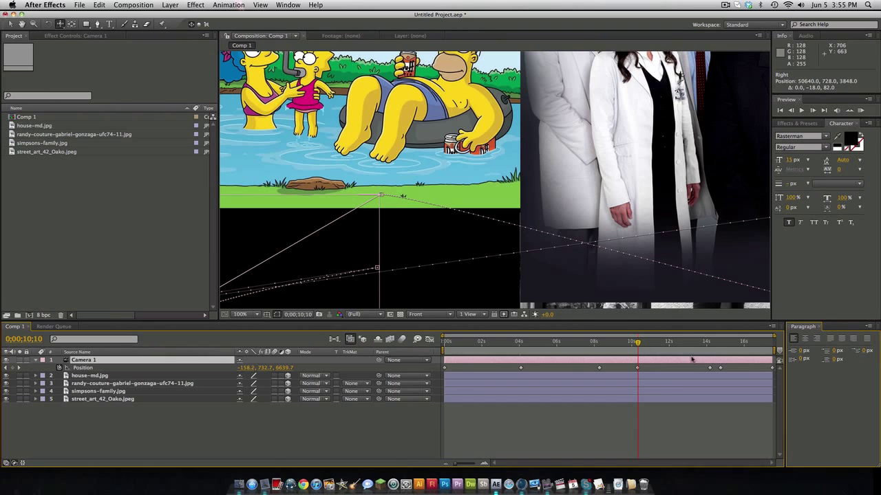
- Switch to ScreenFlow and stop the screen recording
left_click(550, 489)
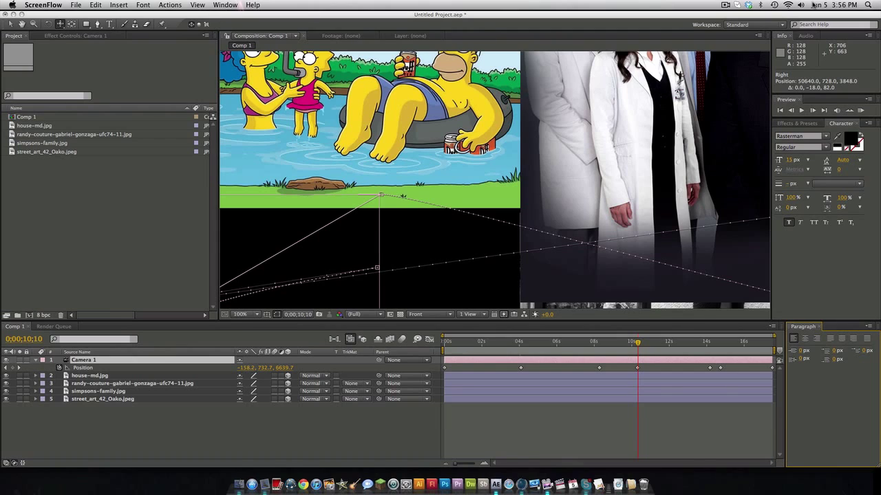
left_click(724, 5)
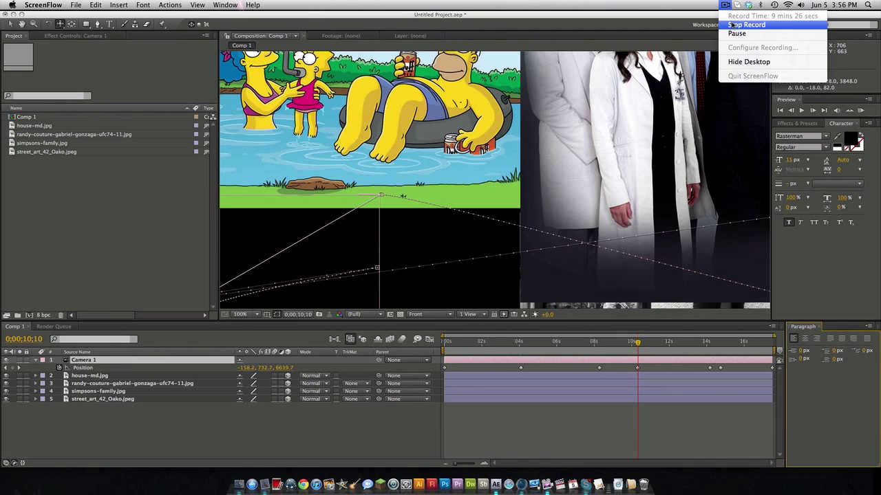
left_click(732, 26)
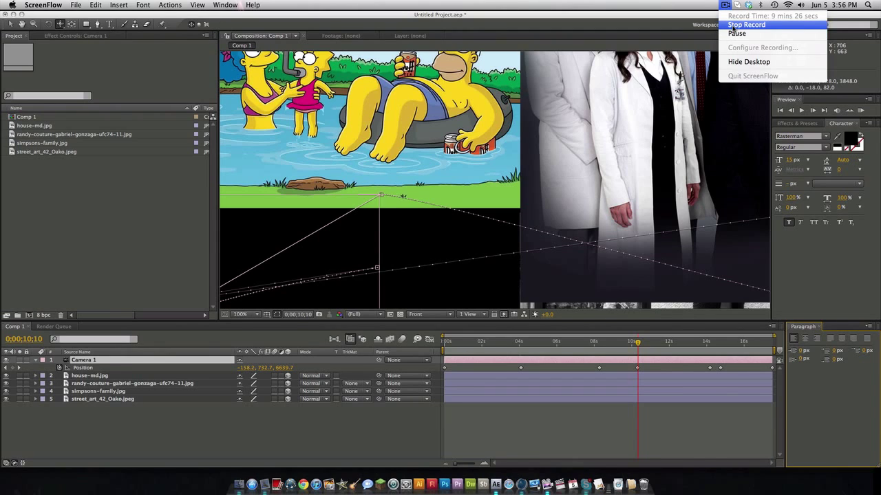